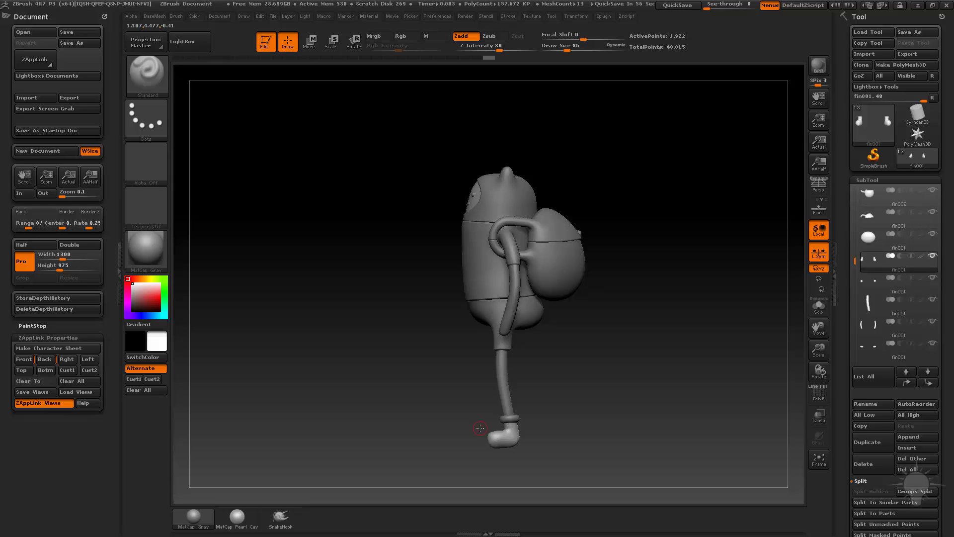
- Insert a mirrored pair of cylinders over the character's feet with the InsertCylinder brush
left_click_drag(617, 160, 548, 258)
left_click_drag(643, 212, 681, 204, "shift")
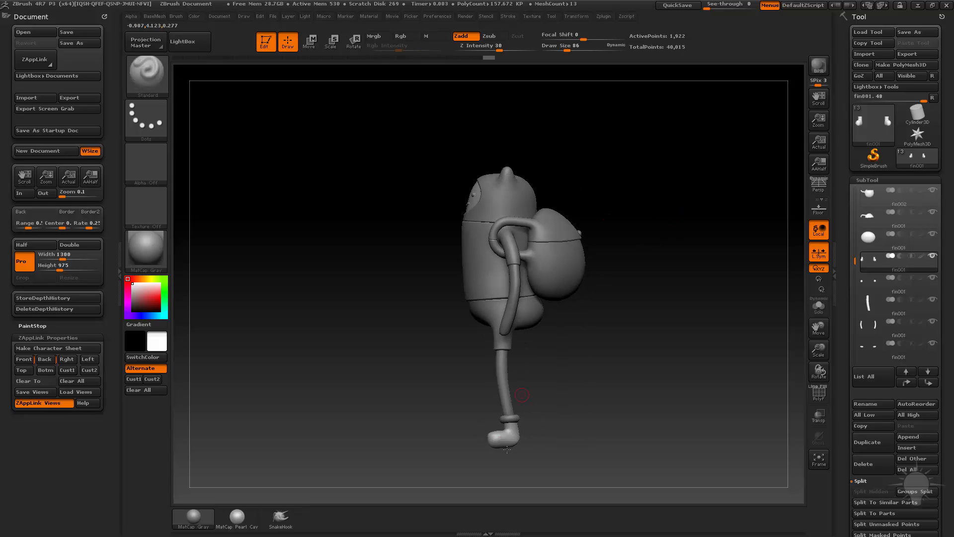
mouse_move(606, 323)
left_mouse_down("shift")
mouse_move(647, 288)
mouse_move(597, 334)
left_mouse_up("shift")
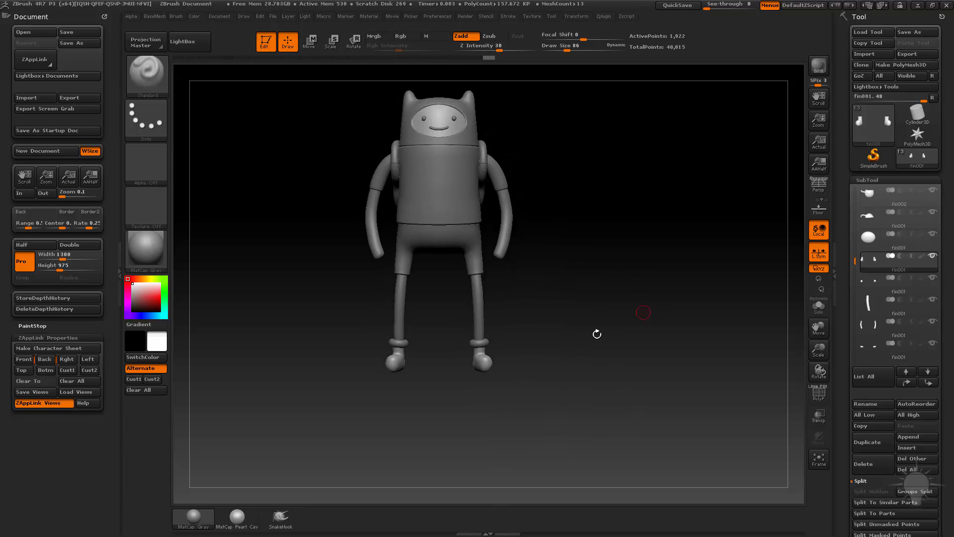
mouse_move(613, 279)
left_mouse_down("shift")
mouse_move(639, 368)
mouse_move(630, 266)
mouse_move(620, 320)
mouse_move(608, 278)
left_mouse_up("shift")
key("b")
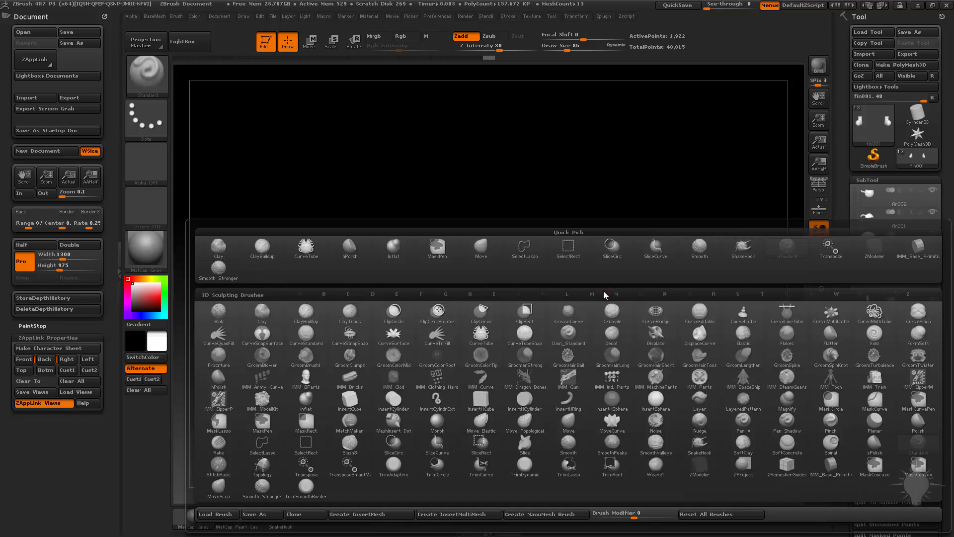
key("i")
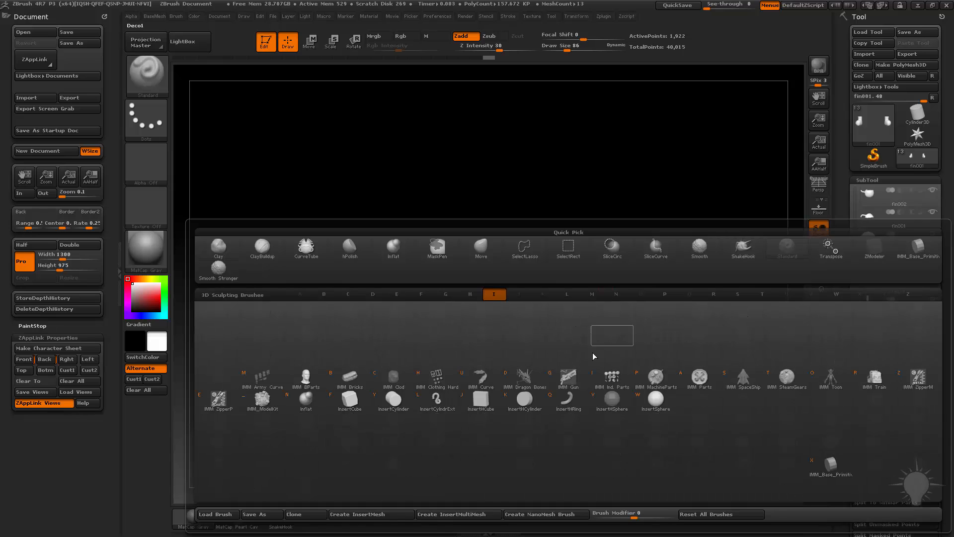
left_click(393, 402)
left_click_drag(495, 373, 500, 379)
- Straighten the inserted cylinders upright and move them directly beneath the feet
left_click_drag(630, 256, 605, 337)
key("r")
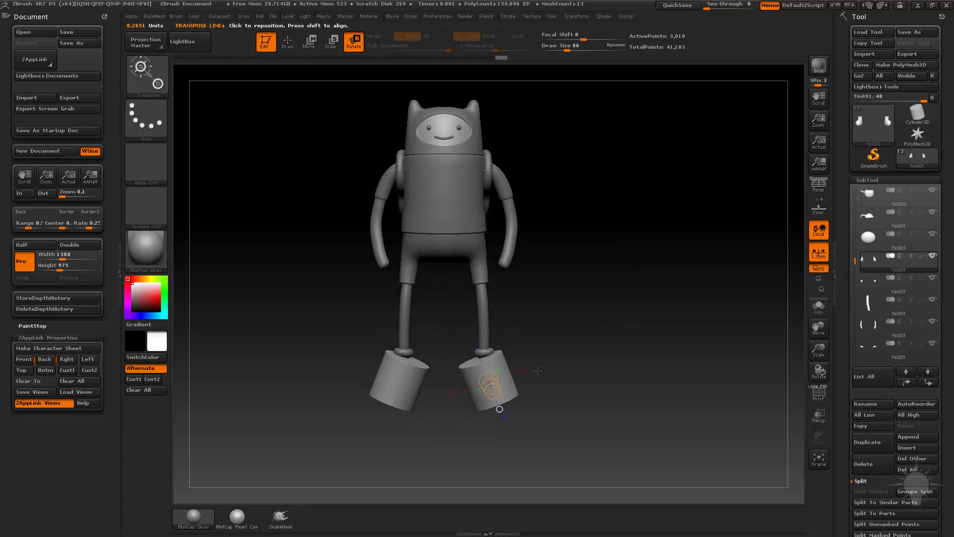
left_click_drag(789, 275, 807, 269, "alt")
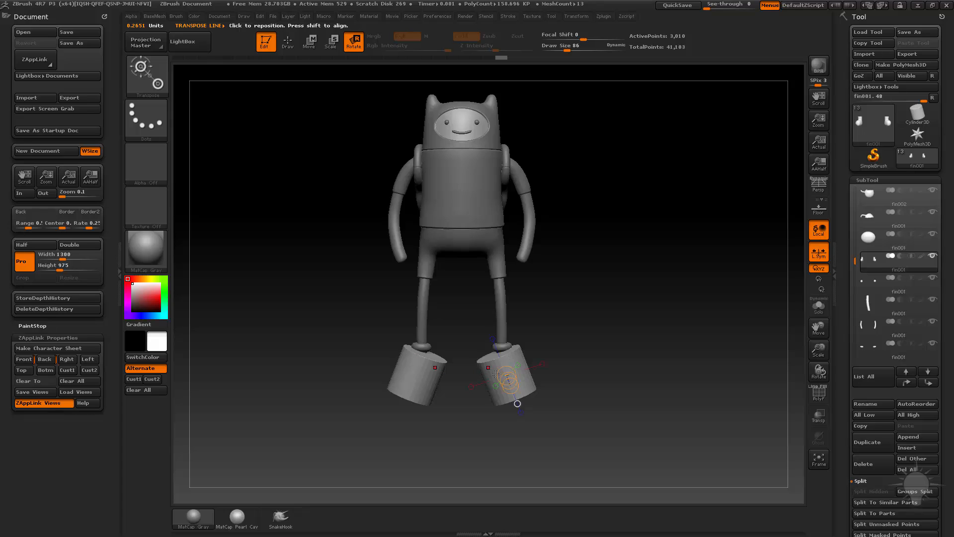
mouse_move(488, 362)
left_mouse_down()
mouse_move(528, 467)
mouse_move(541, 454)
mouse_move(514, 470)
left_mouse_up()
key("w")
left_click_drag(525, 416, 525, 441)
mouse_move(656, 388)
left_mouse_down()
mouse_move(510, 387)
mouse_move(516, 459)
mouse_move(501, 460)
left_mouse_up()
key("ctrl+z")
key("r")
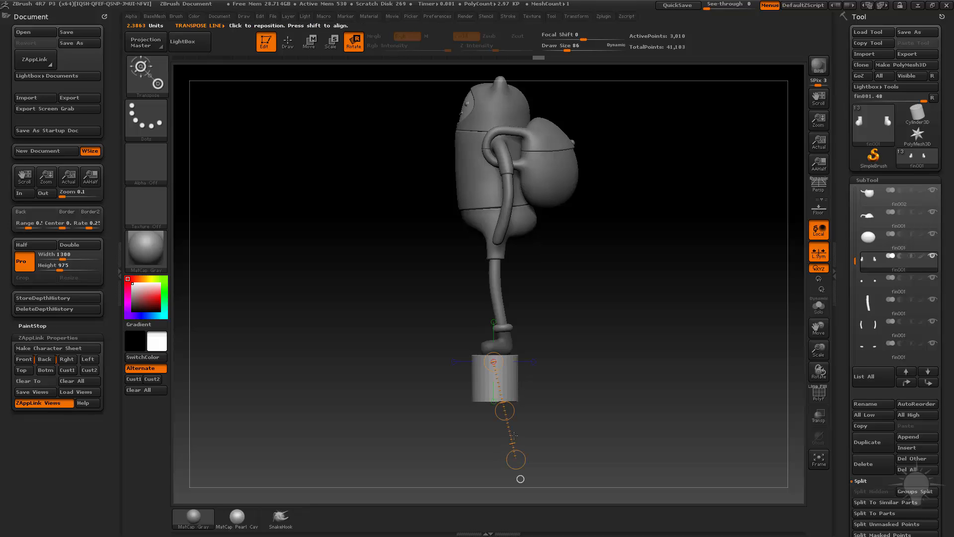
key("w")
left_click_drag(506, 410, 507, 408)
key("q")
- Squash both cylinders vertically into flat discs right under the feet
left_click_drag(687, 362, 584, 362)
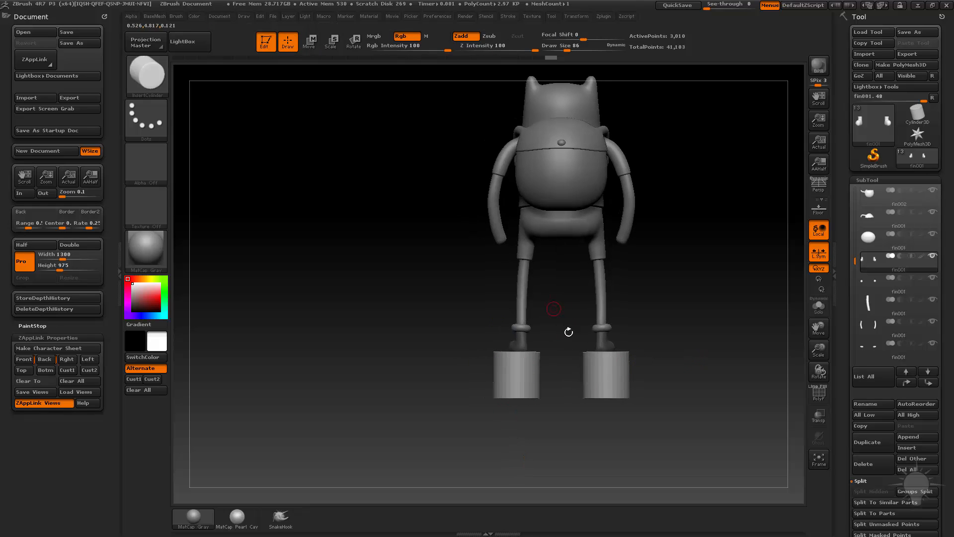
key("w")
left_click_drag(604, 450, 452, 445)
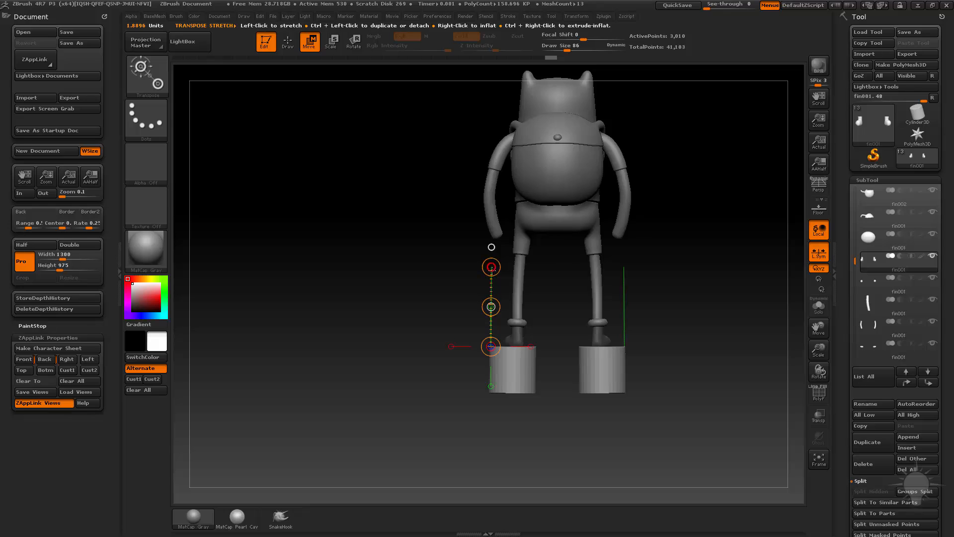
left_click_drag(490, 267, 494, 330)
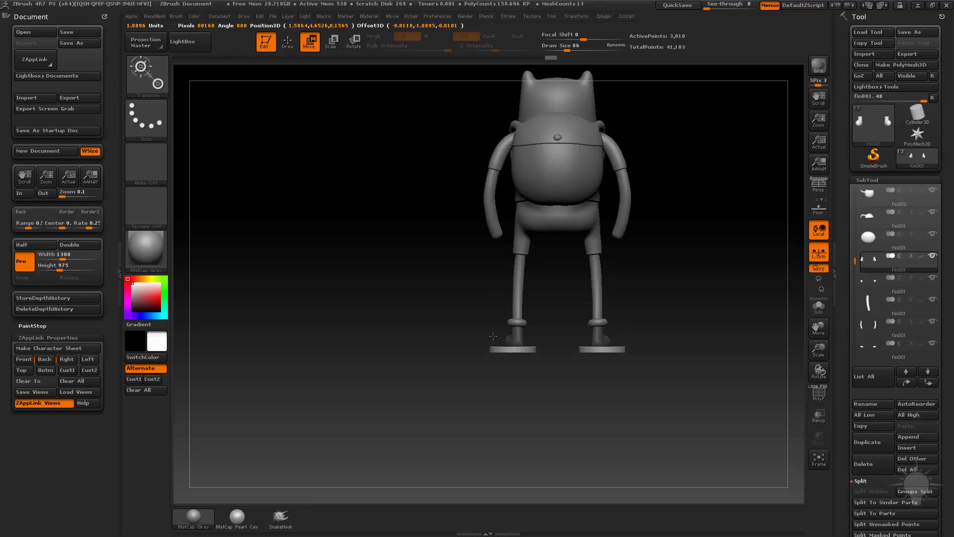
- Split the discs off from the feet into their own subtool
left_click_drag(424, 405, 485, 405)
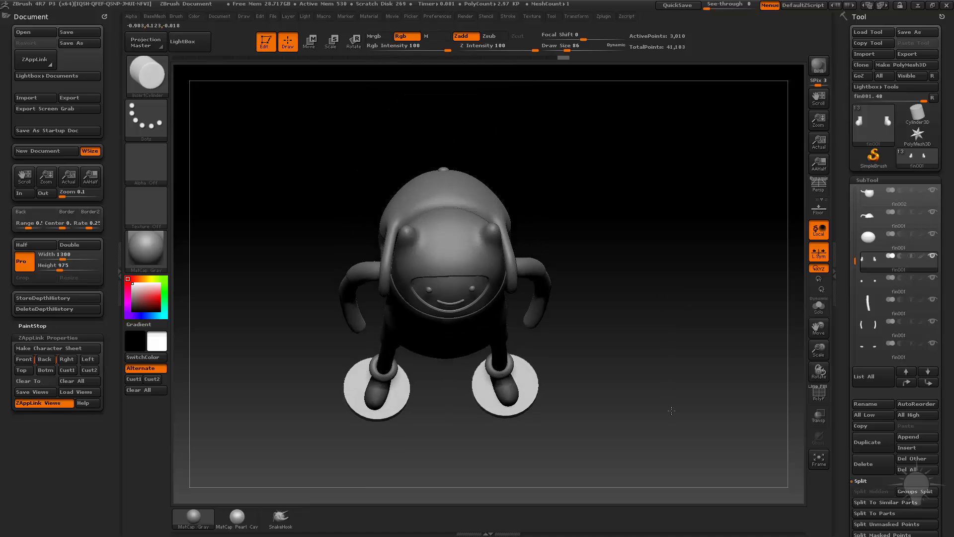
left_click_drag(665, 199, 768, 365)
left_click_drag(721, 343, 717, 410)
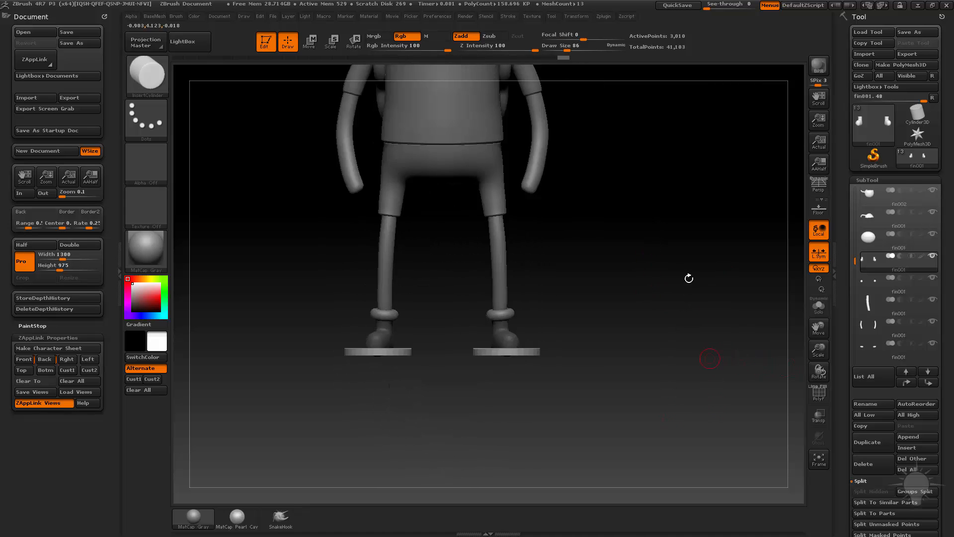
key("1")
key("1")
left_click(657, 275)
left_click(673, 274)
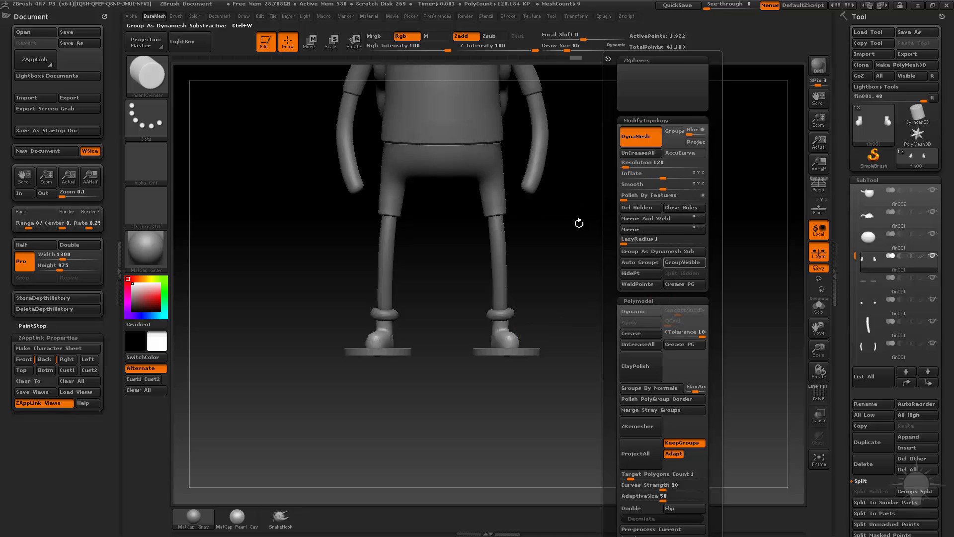
- Switch to the Standard brush, then select the disc subtool and isolate it with its polygon wireframe displayed
key("b")
key("s")
key("t")
scroll(860, 323, "down", 5)
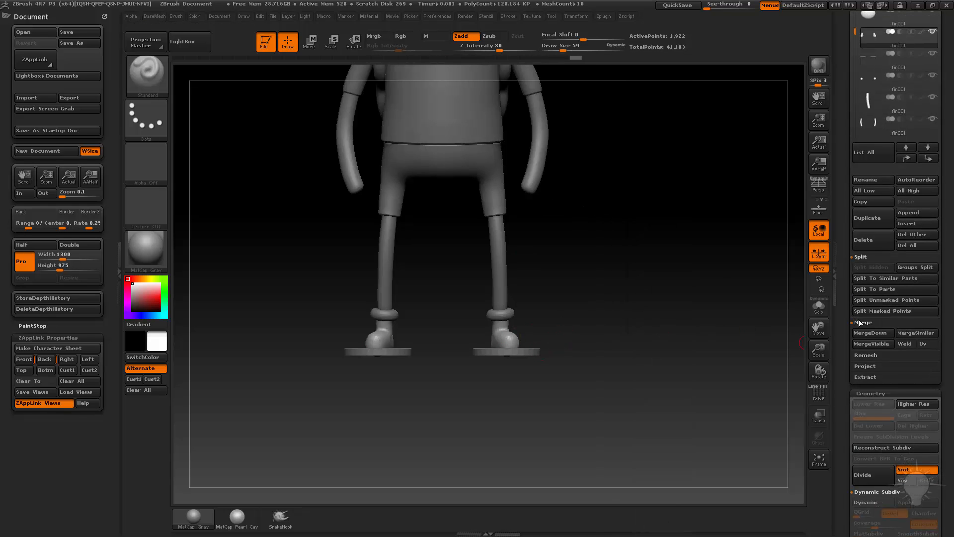
left_click_drag(605, 357, 600, 302, "shift")
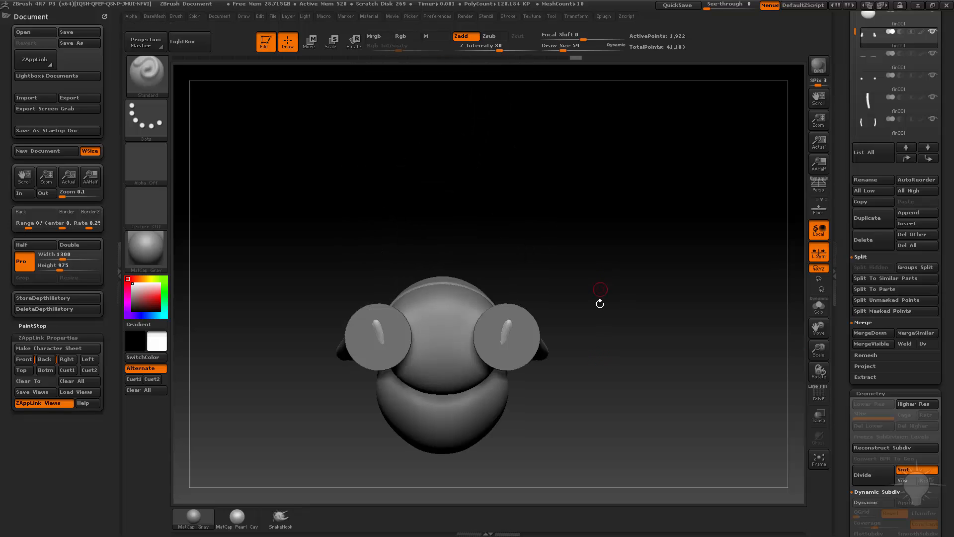
left_click(525, 339, "alt")
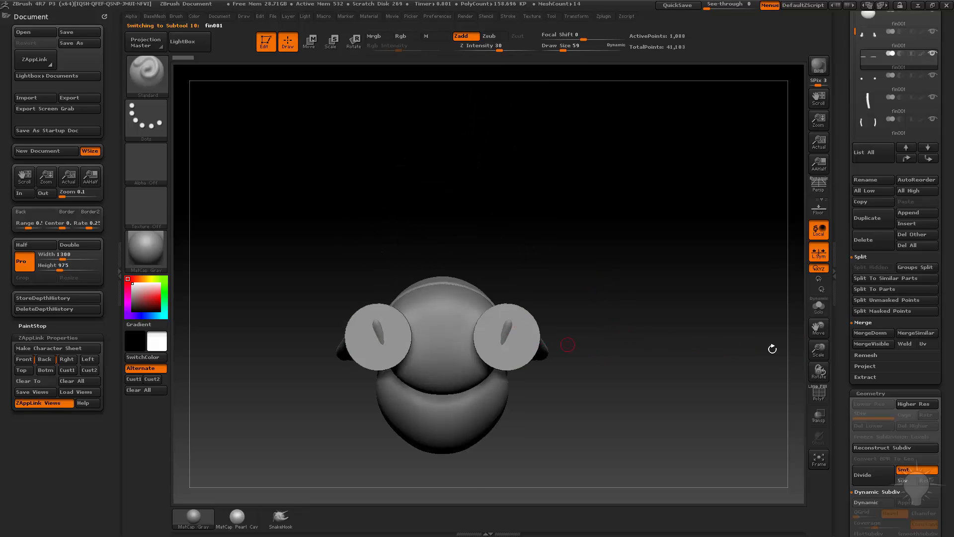
left_click(819, 395)
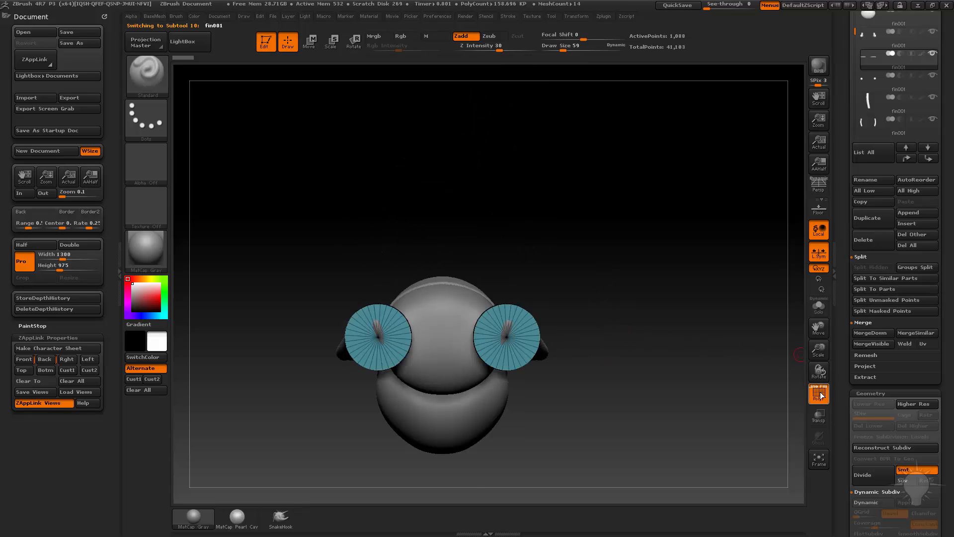
left_click(819, 304)
- Scale the discs up evenly from their centres and bring the rest of the character back into view without the wireframe
key("e")
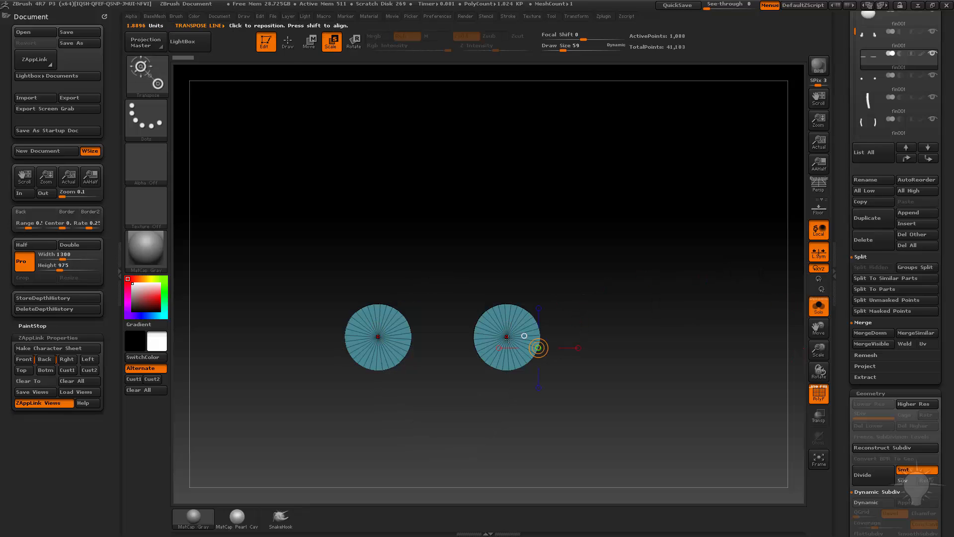
left_click(508, 337)
left_click_drag(609, 303, 600, 375)
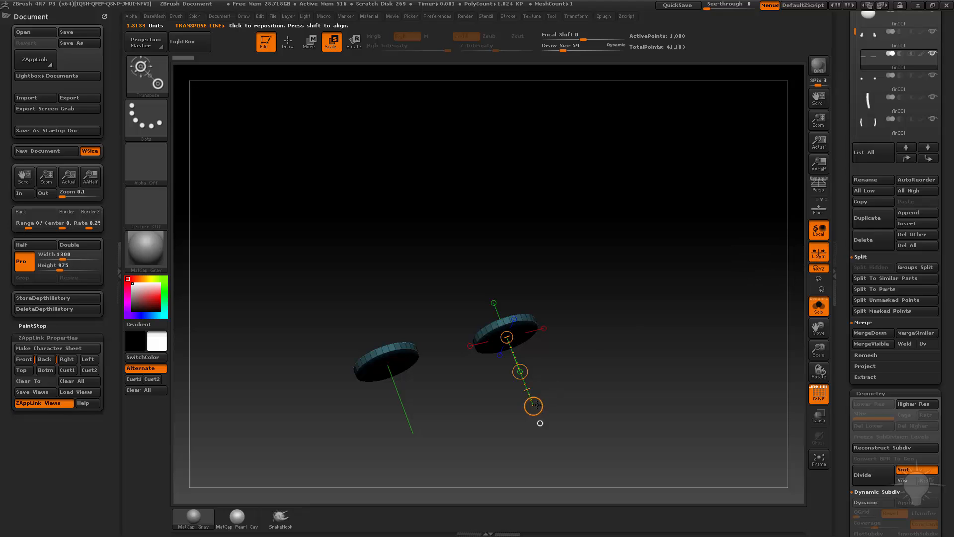
left_click_drag(533, 407, 548, 434)
left_click(820, 390)
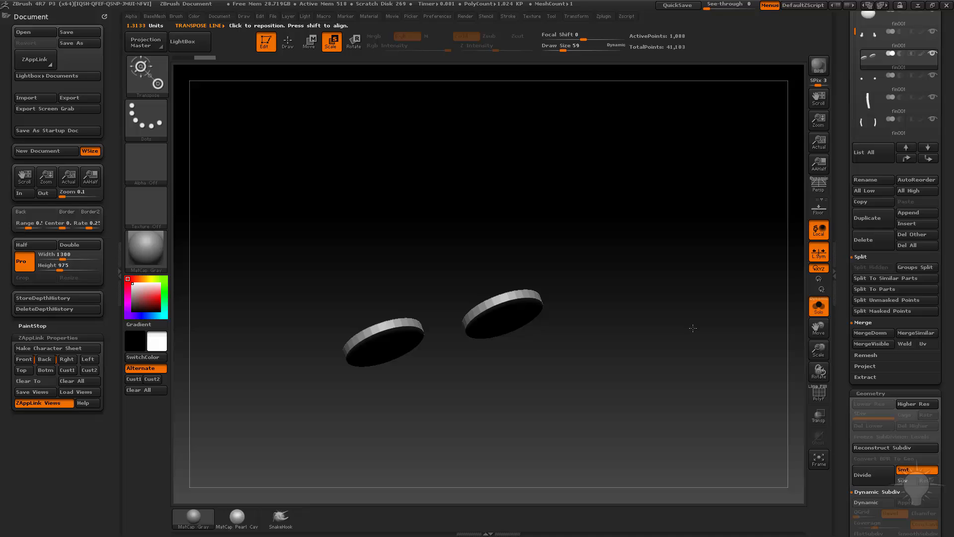
left_click(819, 306)
- Thin the discs further and position them against the soles of the feet
left_click_drag(533, 388, 536, 392)
key("w")
right_click_drag(536, 391, 537, 396)
left_click_drag(533, 390, 523, 359)
mouse_move(565, 330)
left_mouse_down()
mouse_move(559, 353)
mouse_move(519, 357)
left_mouse_up()
key("q")
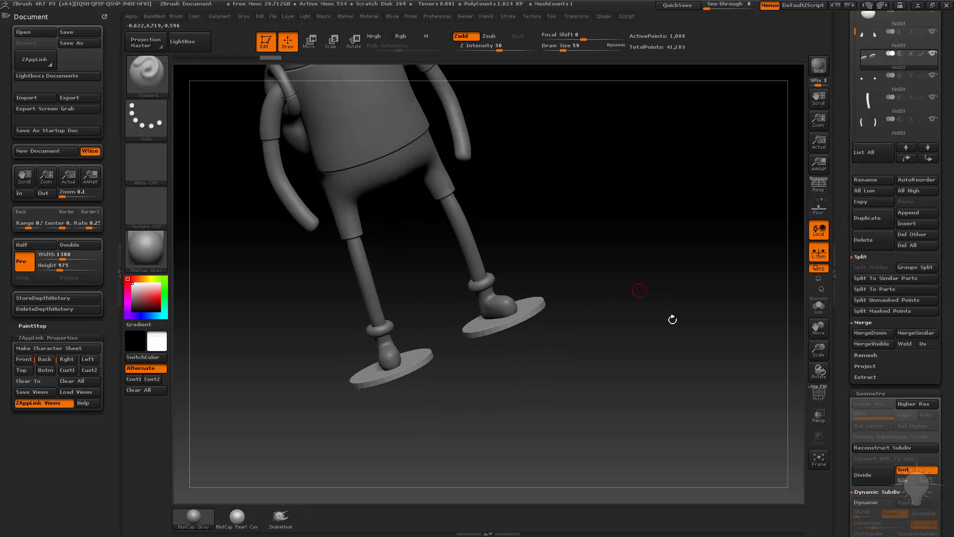
- Display the polygon wireframe on the discs and view their undersides
mouse_move(671, 319)
left_mouse_down()
mouse_move(667, 303)
mouse_move(696, 328)
left_mouse_up()
left_click(819, 394)
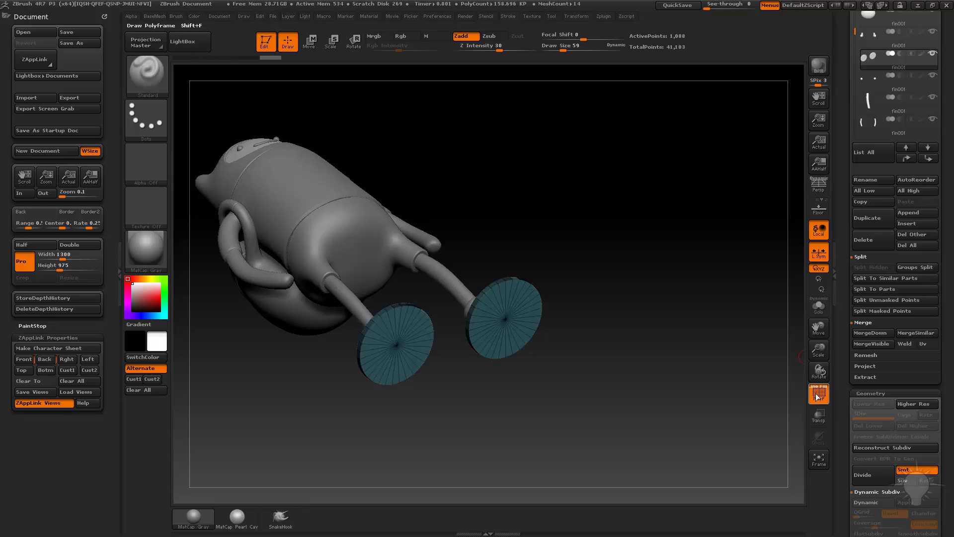
left_click_drag(636, 304, 636, 293)
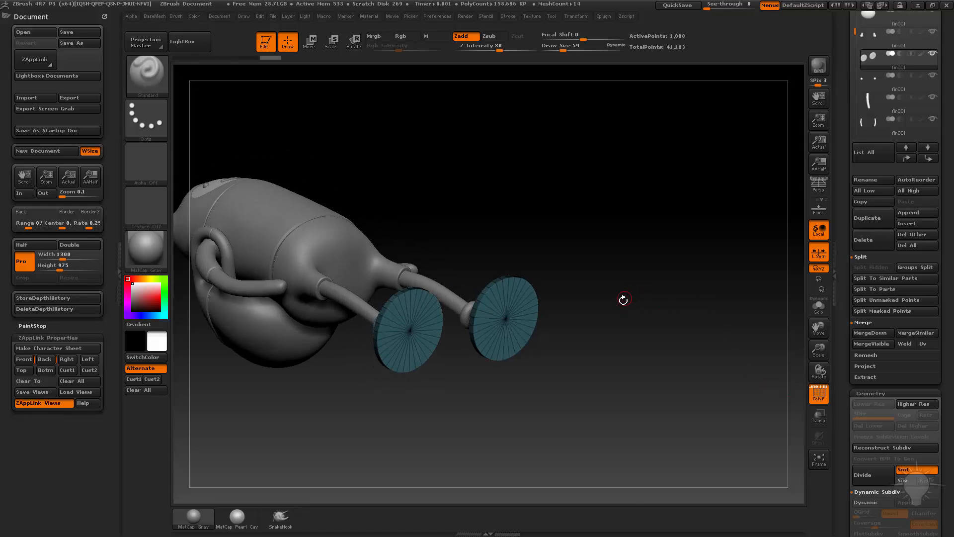
key("b")
key("i")
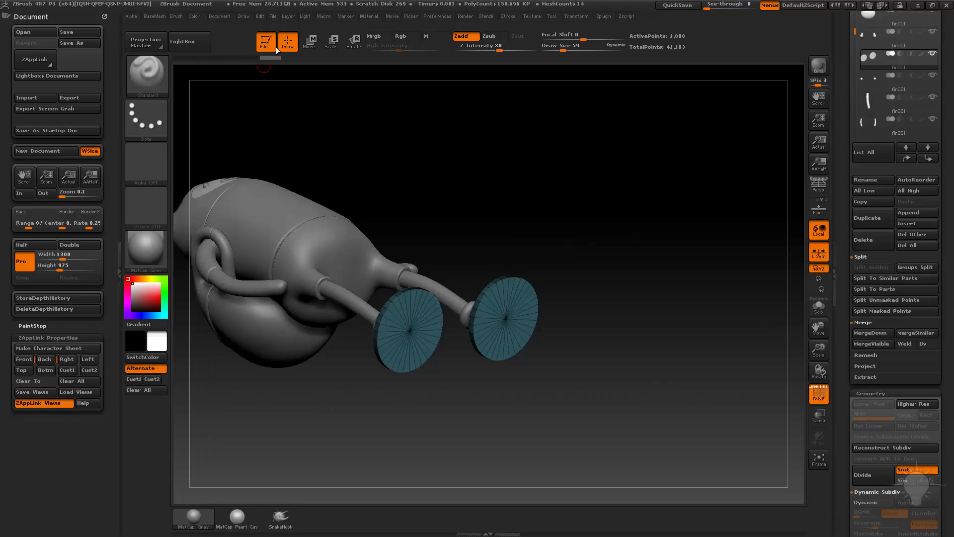
- Leave edit mode, clear the canvas and draw a Cone3D primitive on it
left_click(269, 44)
key("ctrl+n")
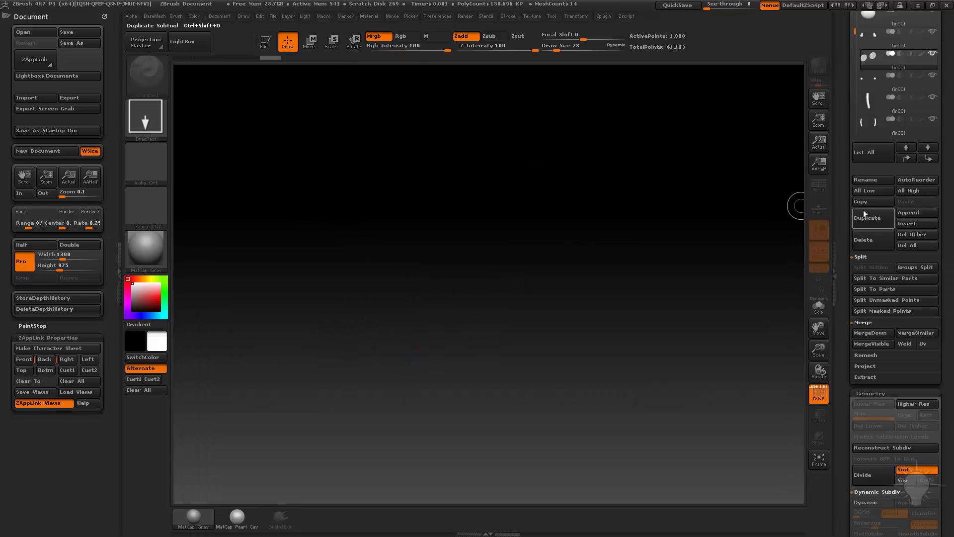
scroll(863, 210, "up", 10)
left_click(874, 161)
left_click(871, 127)
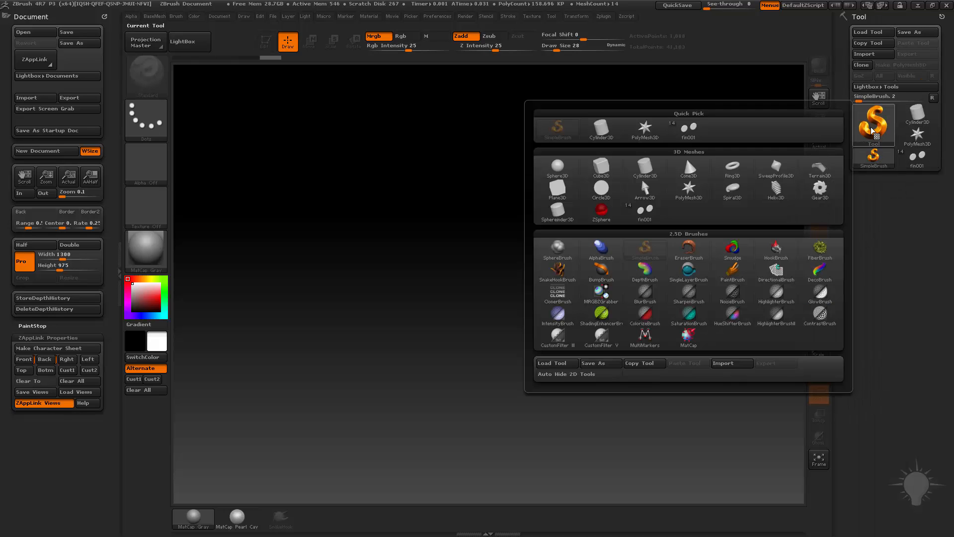
left_click(689, 169)
left_click_drag(464, 283, 339, 144)
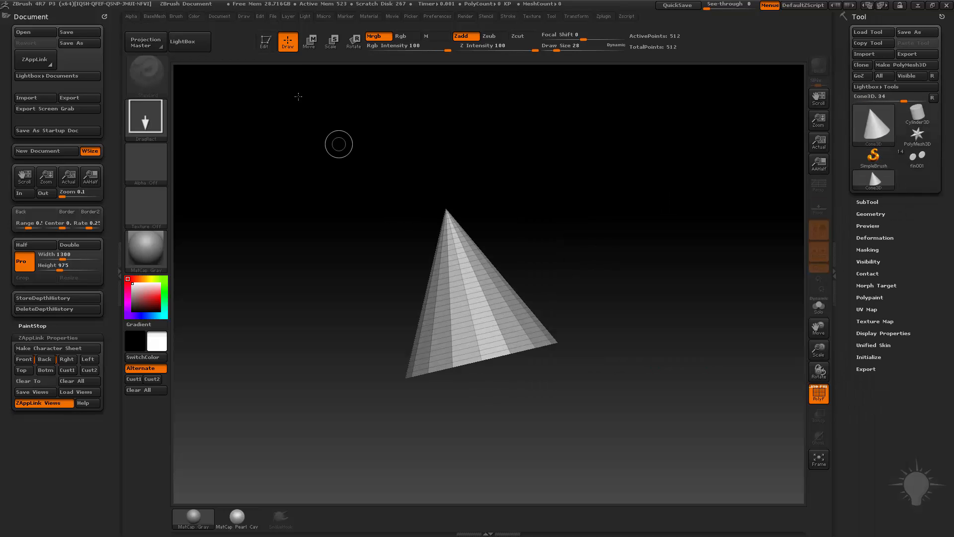
- Make the cone editable and initialize it with X Size 50, Y Size 50, HDivide 24 and VDivide 23
key("t")
left_click_drag(360, 113, 837, 368)
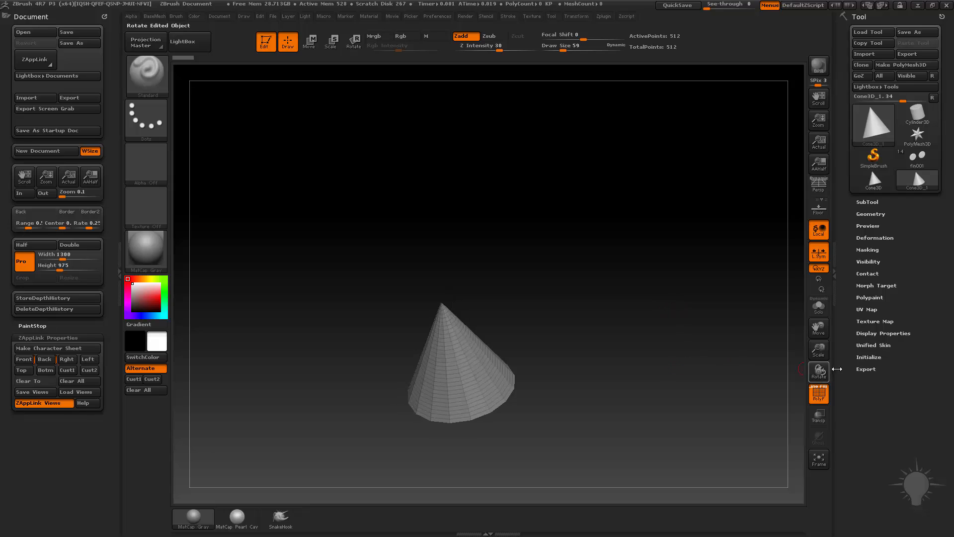
left_click(868, 357)
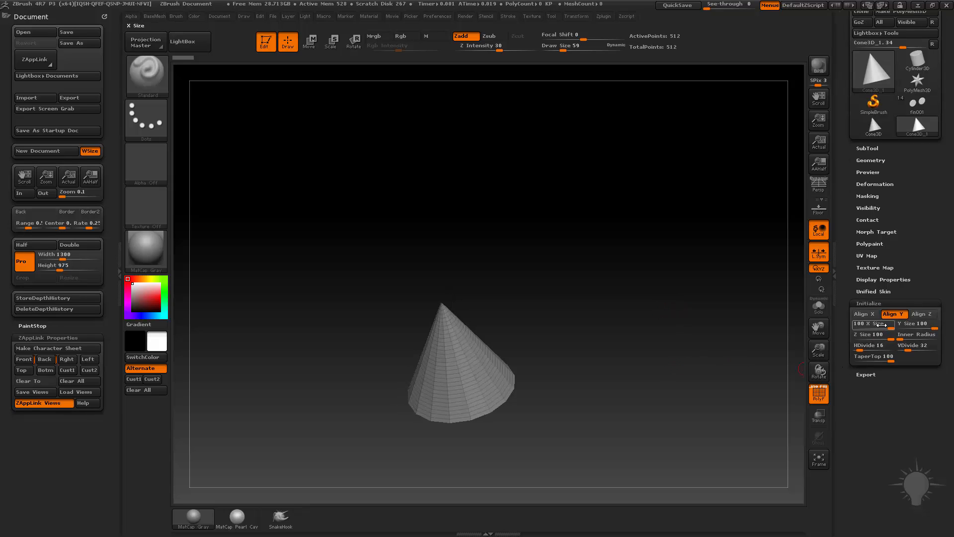
left_click_drag(882, 325, 917, 324)
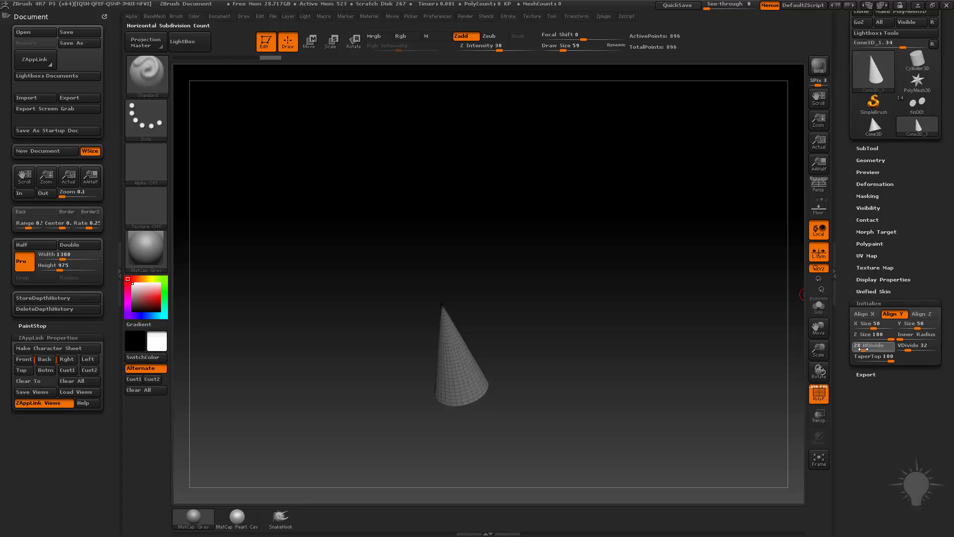
left_click_drag(864, 349, 861, 349)
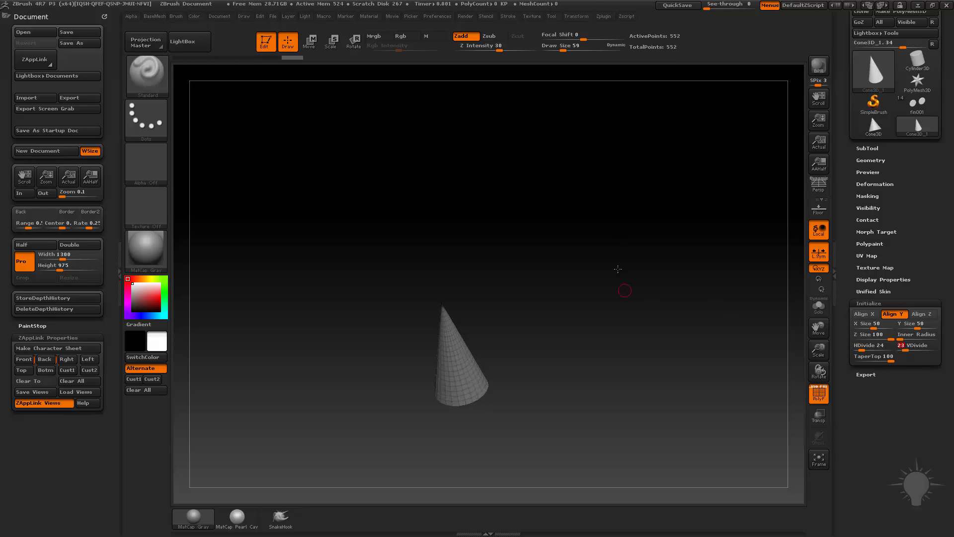
left_click_drag(625, 283, 602, 226)
- Switch back to the fin001 character tool, set the draw size to 11 and zoom in on a disc's rim
left_click(918, 103)
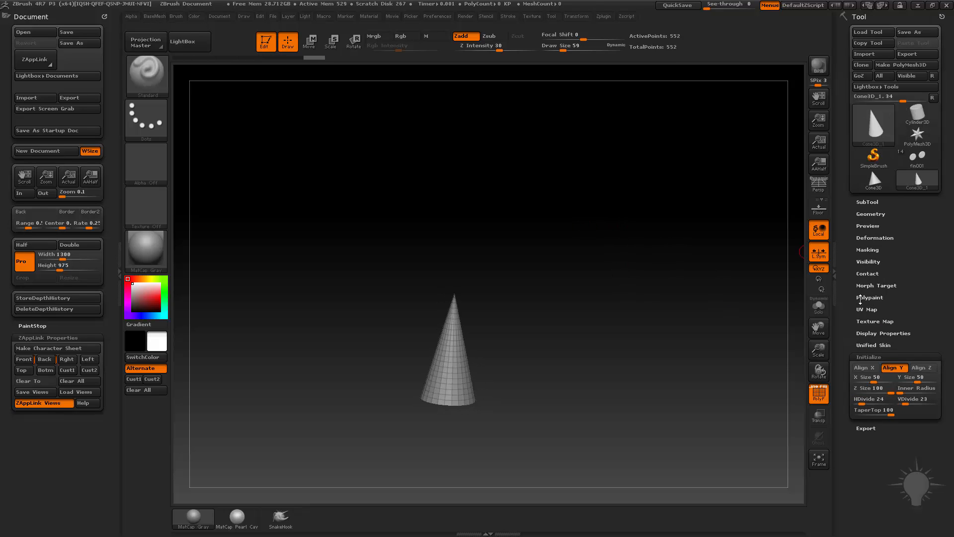
left_click_drag(657, 271, 745, 258)
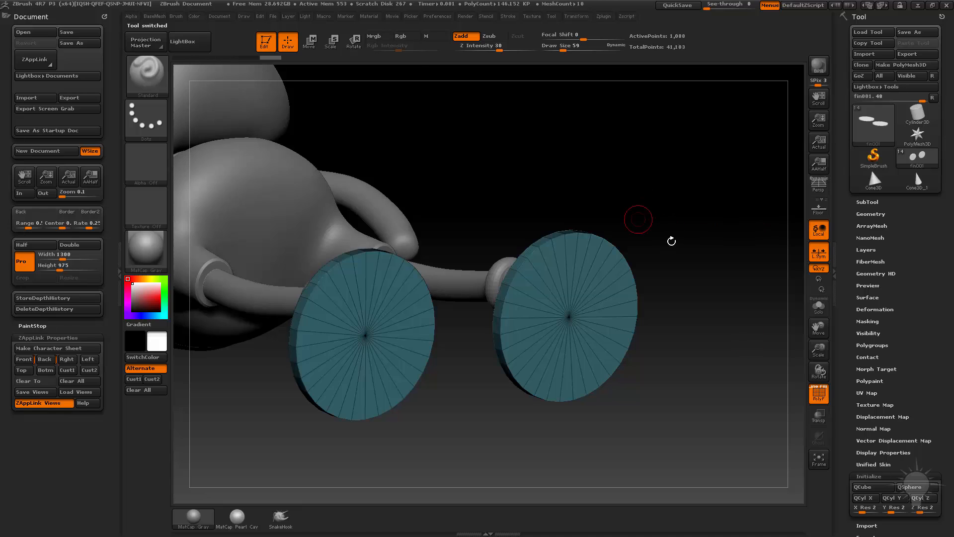
left_click_drag(671, 241, 656, 232)
right_click_drag(497, 223, 532, 307, "ctrl")
key("s")
left_click(384, 286)
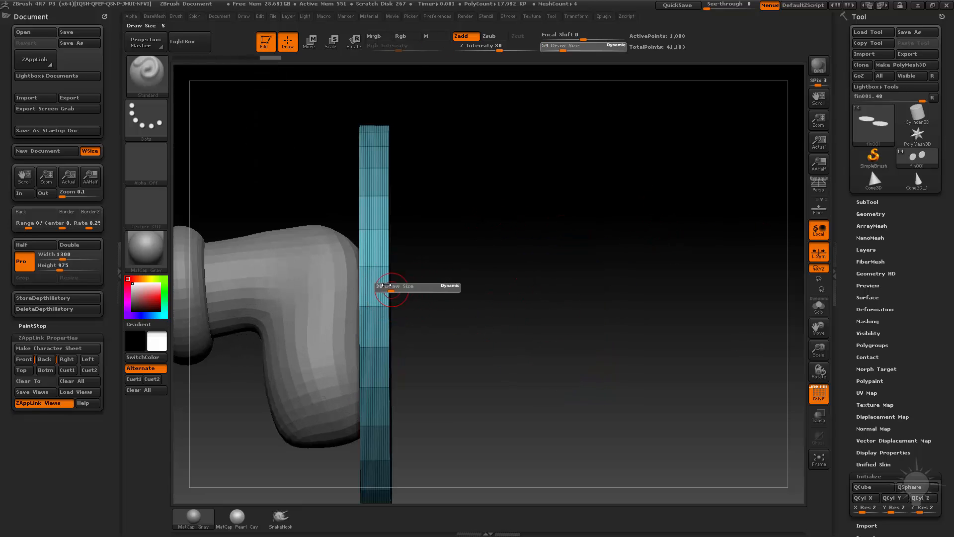
right_click_drag(376, 266, 427, 258)
right_click_drag(532, 221, 580, 189, "ctrl")
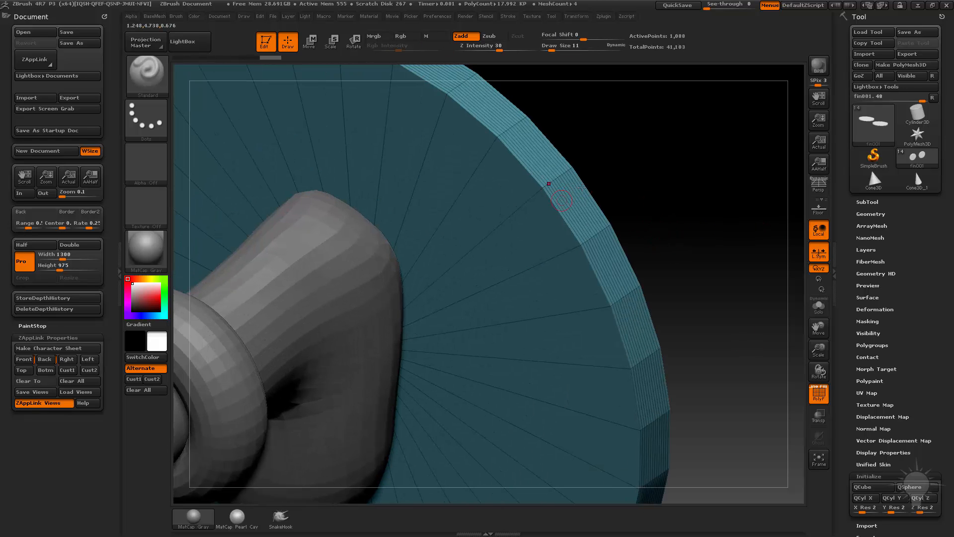
- Delete the nonessential edge loops around the rims of the disc bases
left_click(878, 214)
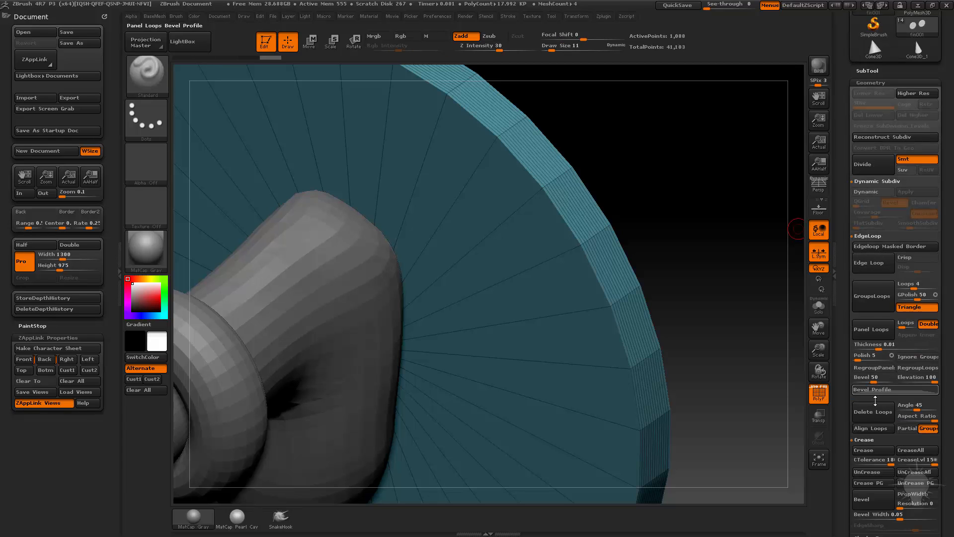
left_click(874, 414)
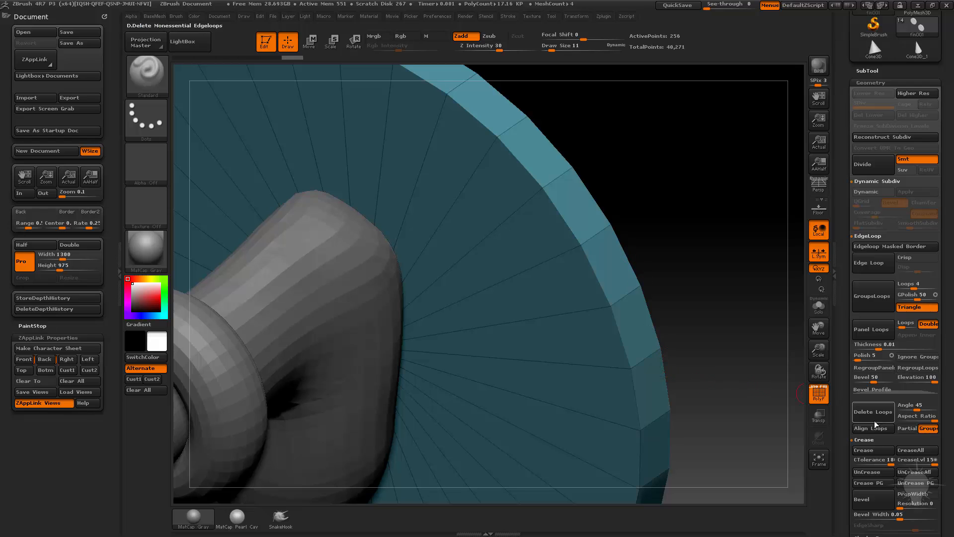
right_click_drag(647, 204, 645, 201, "alt")
mouse_move(645, 200)
left_mouse_down()
mouse_move(696, 230)
mouse_move(628, 234)
left_mouse_up()
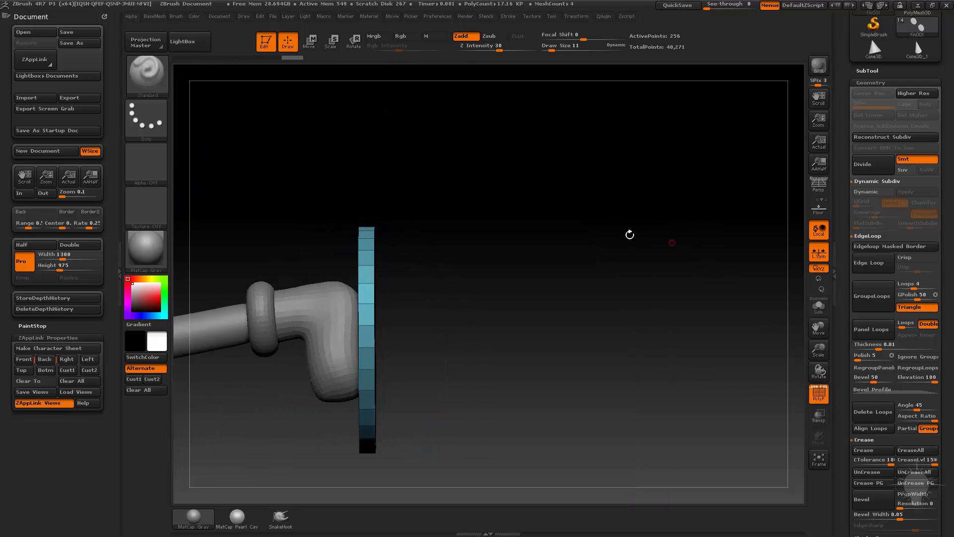
- Isolate the undersides of both discs, assign them their own polygroup and restore the hidden rims
left_click_drag(524, 129, 368, 412)
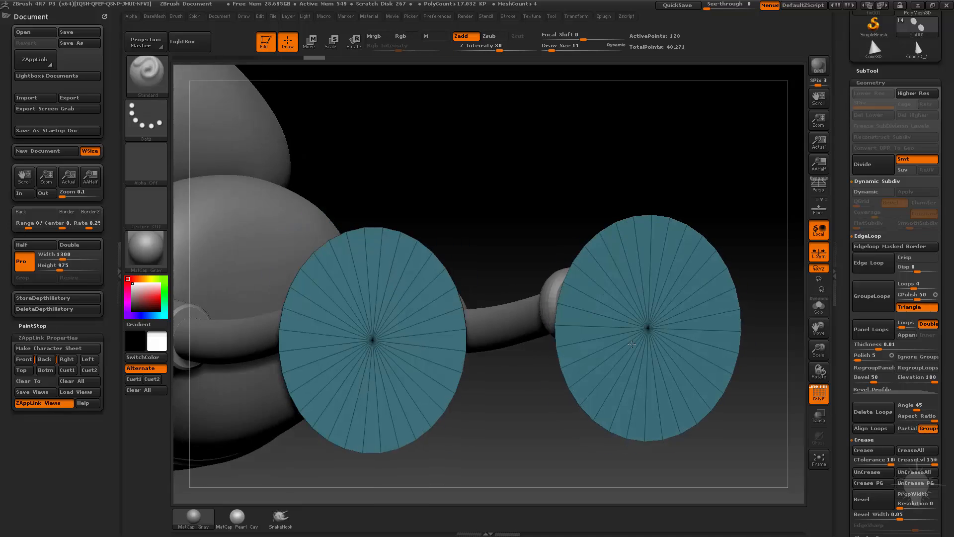
key("ctrl")
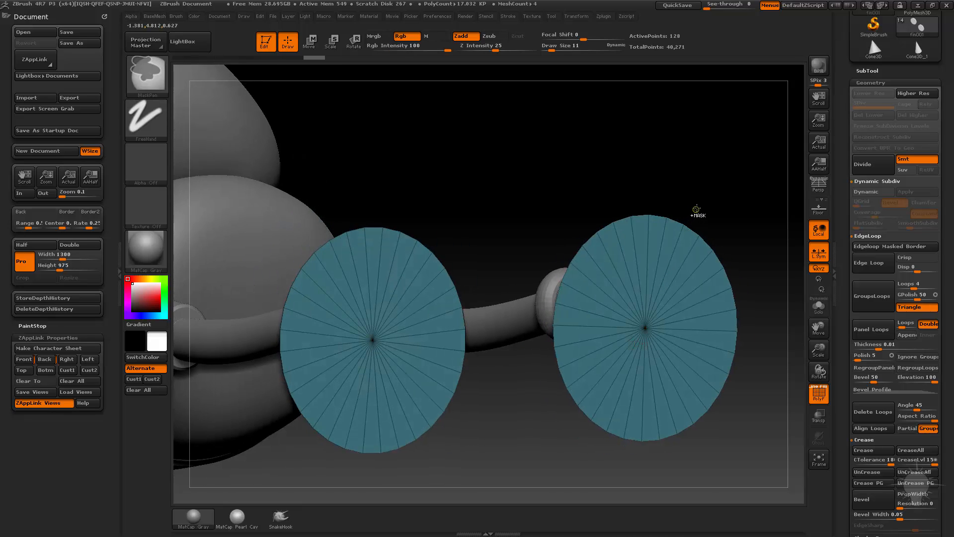
key("ctrl+w")
left_click(728, 164, "ctrl+shift")
left_click_drag(727, 153, 660, 202)
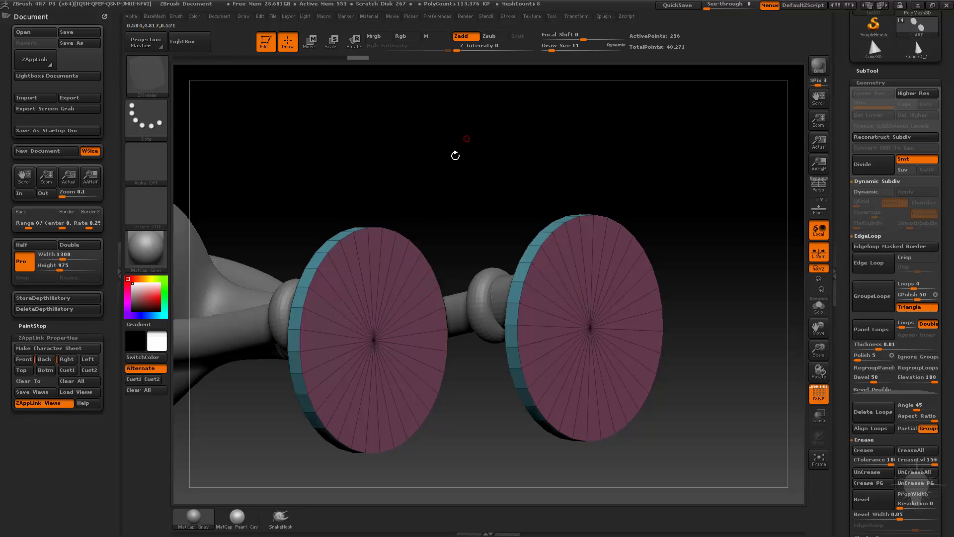
- Mask the disc undersides by isolating their polygroup, show the whole discs and invert the mask onto the rims
left_click_drag(505, 147, 507, 153)
key("ctrl+shift")
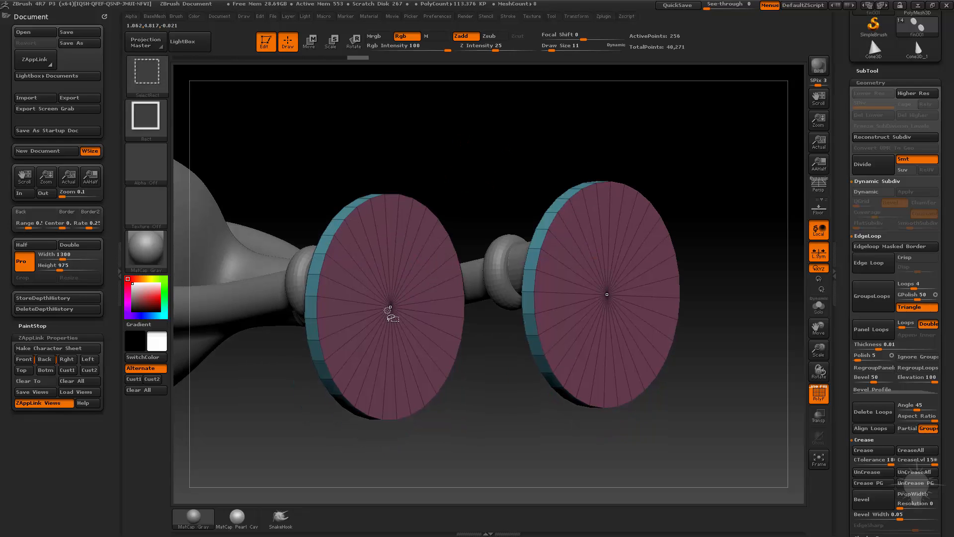
left_click(390, 309, "ctrl+shift")
key("ctrl")
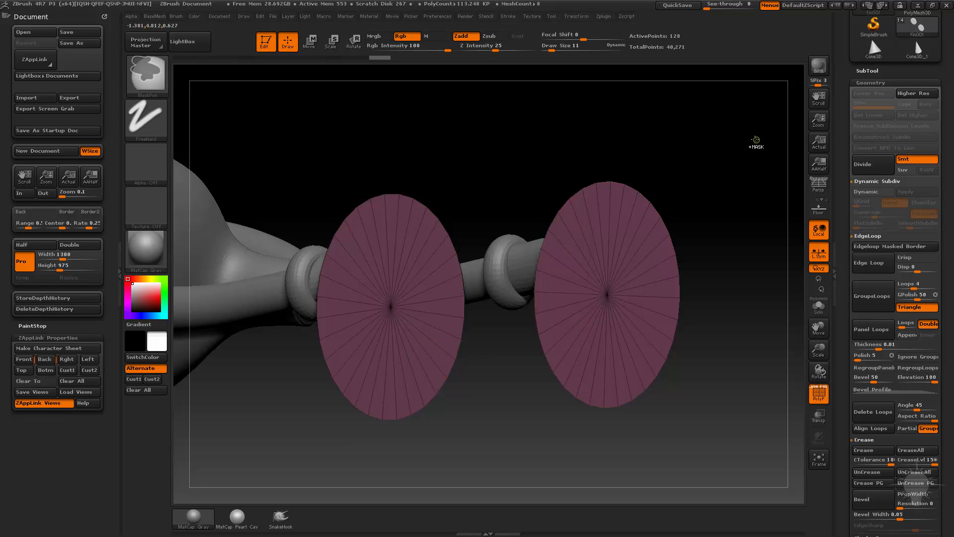
left_click(756, 140, "ctrl")
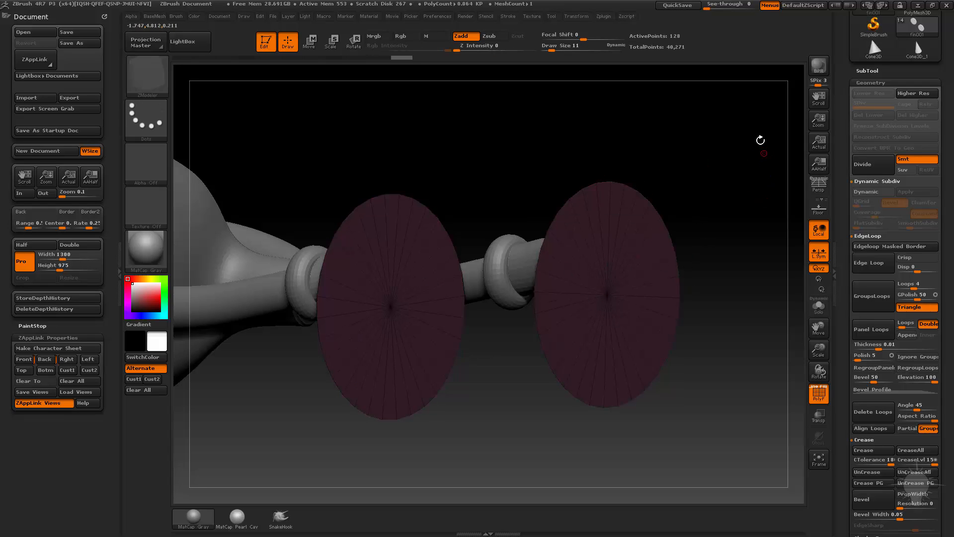
key("ctrl+z")
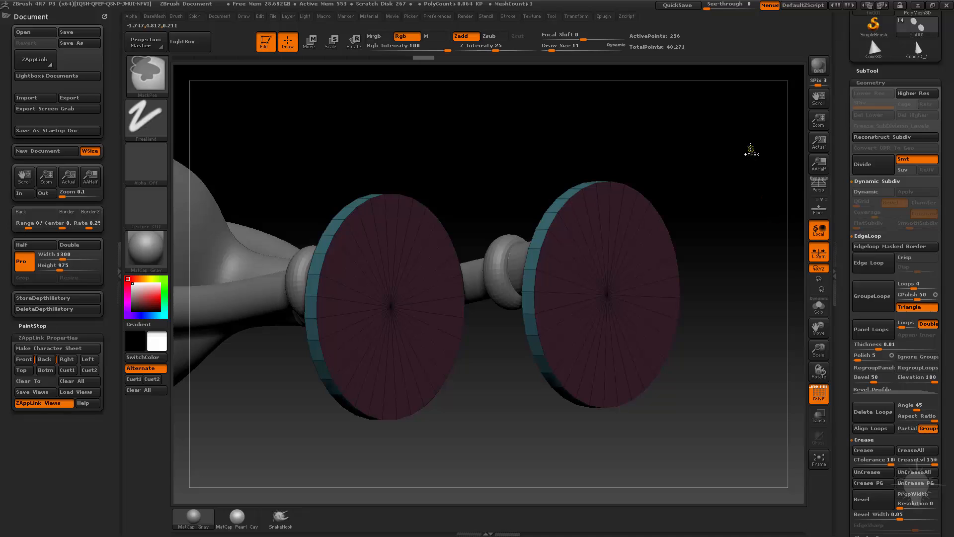
left_click(750, 149, "ctrl")
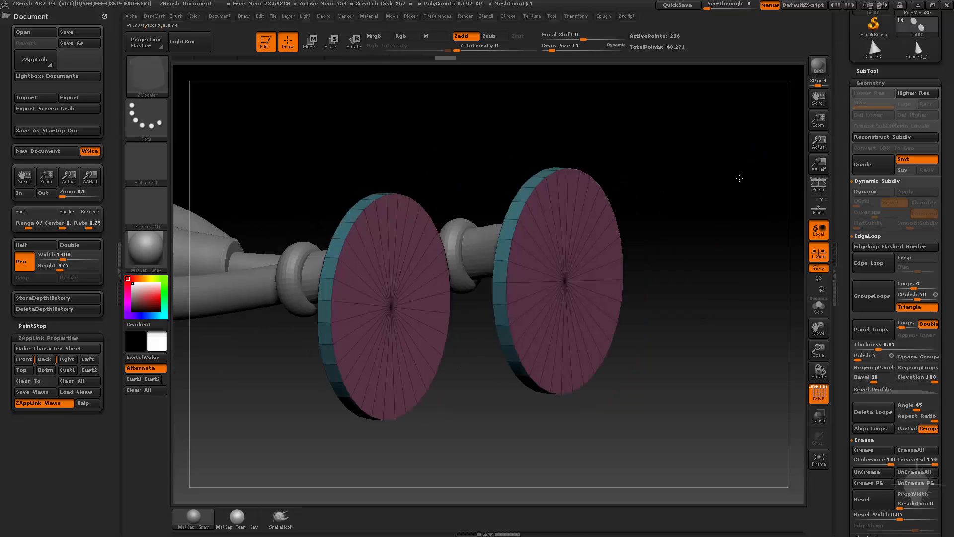
- Inset the unmasked undersides with Transpose Scale from the disc's centre, shrinking the inner face to a small central circle
key("e")
left_click_drag(413, 232, 438, 187)
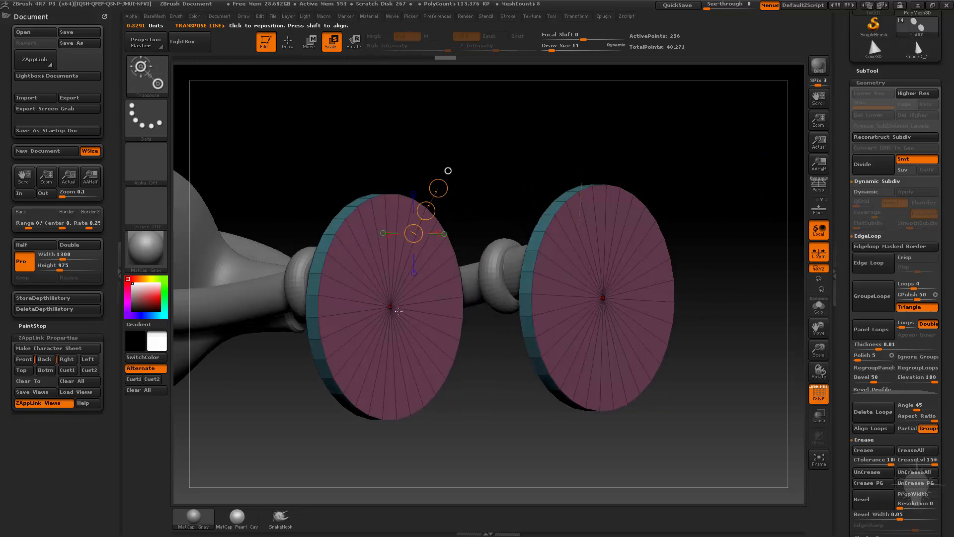
left_click(391, 307)
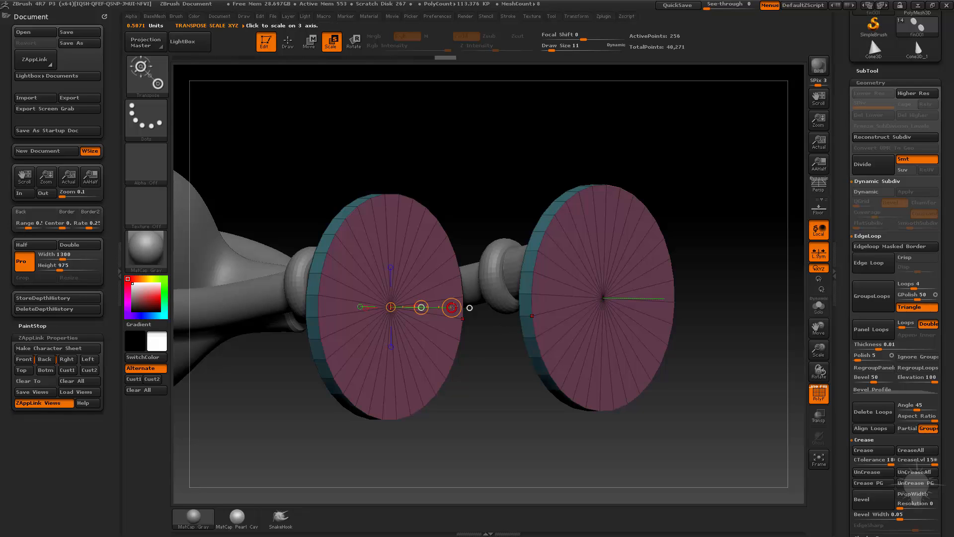
left_click_drag(452, 307, 402, 304, "ctrl")
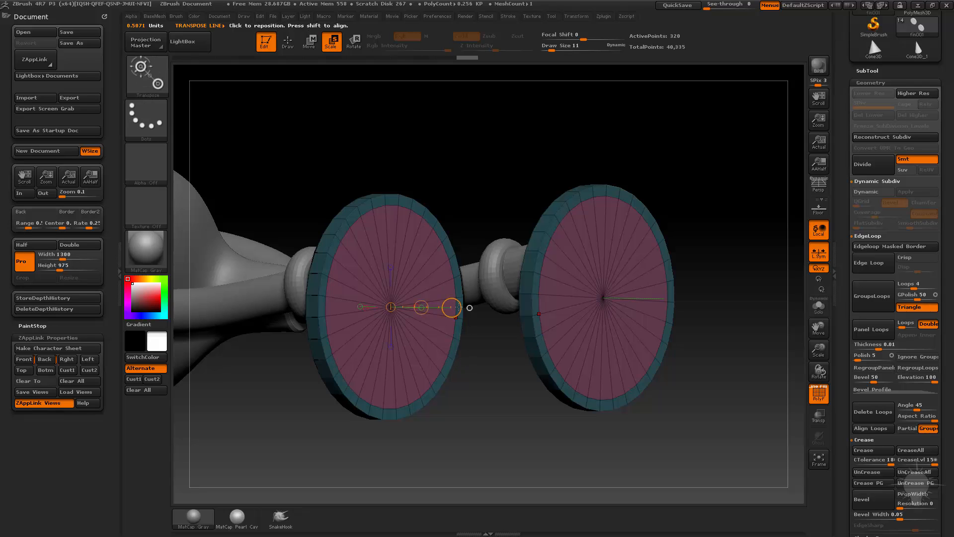
mouse_move(452, 308)
left_mouse_down("ctrl")
mouse_move(428, 303)
mouse_move(437, 293)
mouse_move(450, 307)
mouse_move(443, 303)
left_mouse_up("ctrl")
key("ctrl+z")
key("ctrl+z")
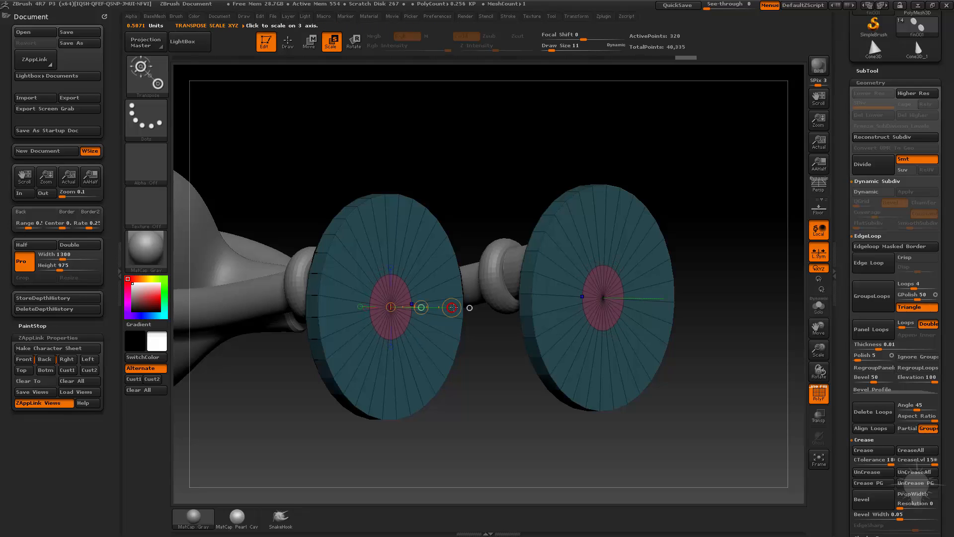
- Return to Draw mode, clear the mask and isolate the small central circles on the disc undersides
left_click_drag(443, 225, 473, 196)
key("q")
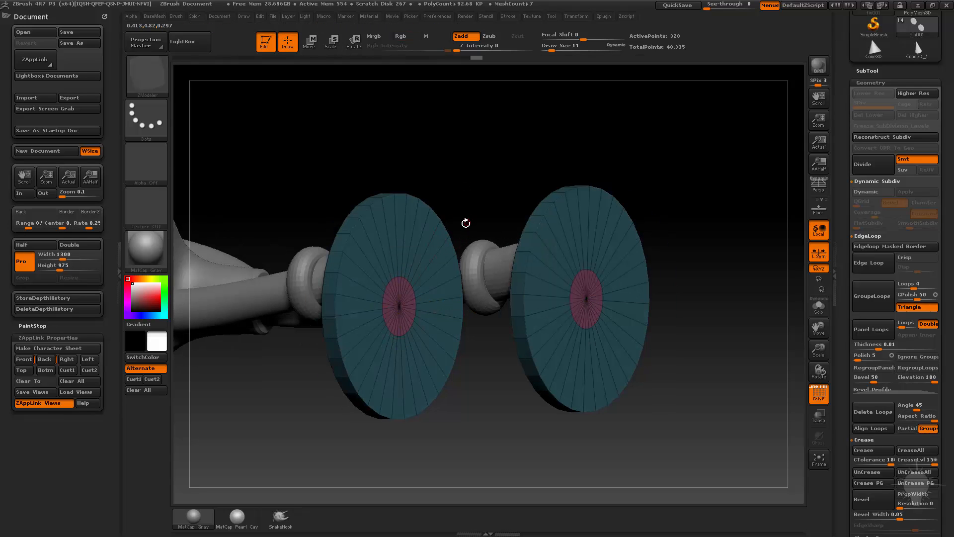
key("ctrl")
left_click_drag(458, 173, 445, 182, "ctrl")
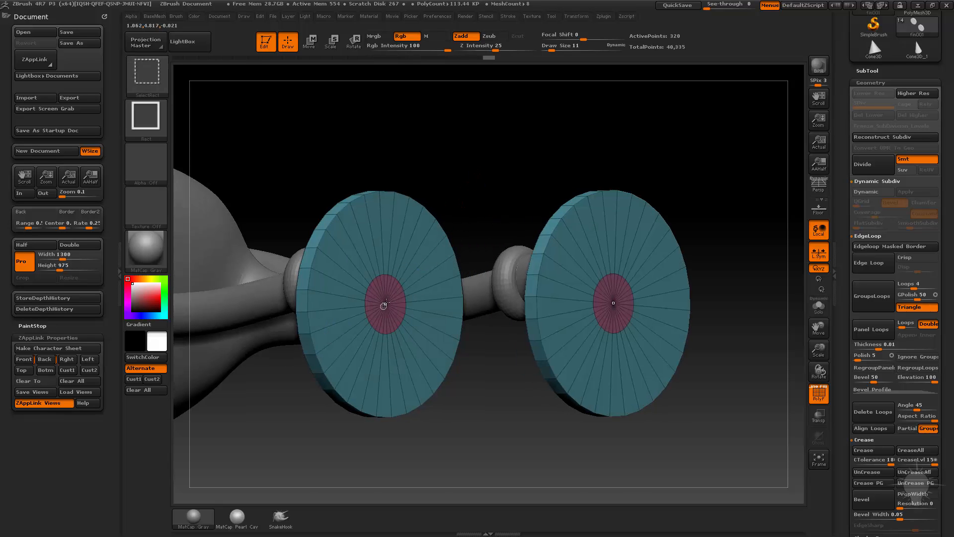
left_click(389, 305, "ctrl+shift")
left_click_drag(483, 248, 481, 348)
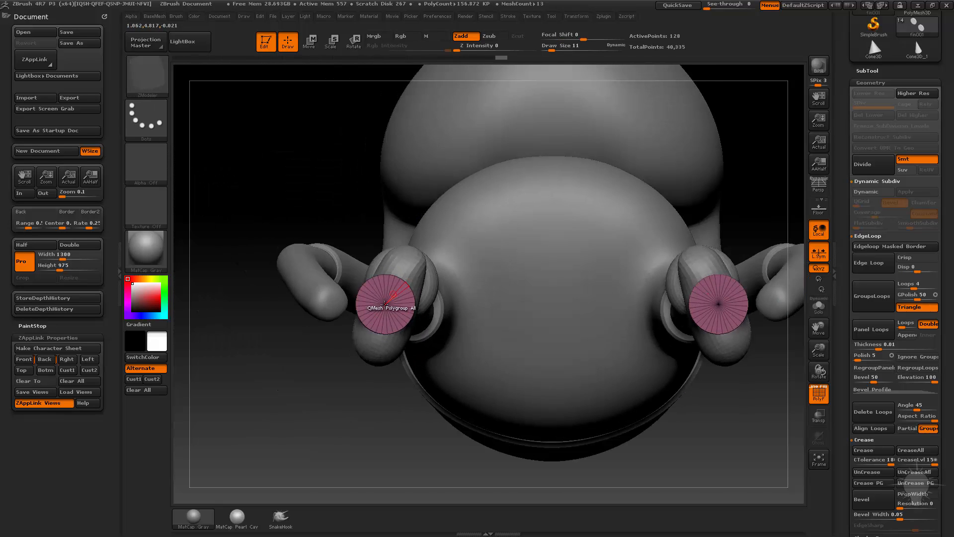
- Mask the outer edges of the central circles, leaving only their centre points unmasked
key("ctrl")
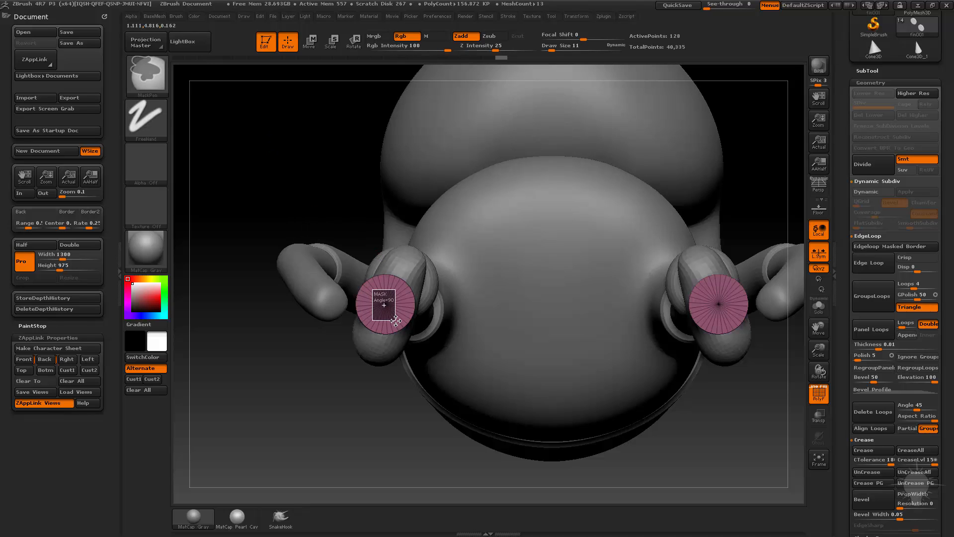
left_click(385, 304, "ctrl")
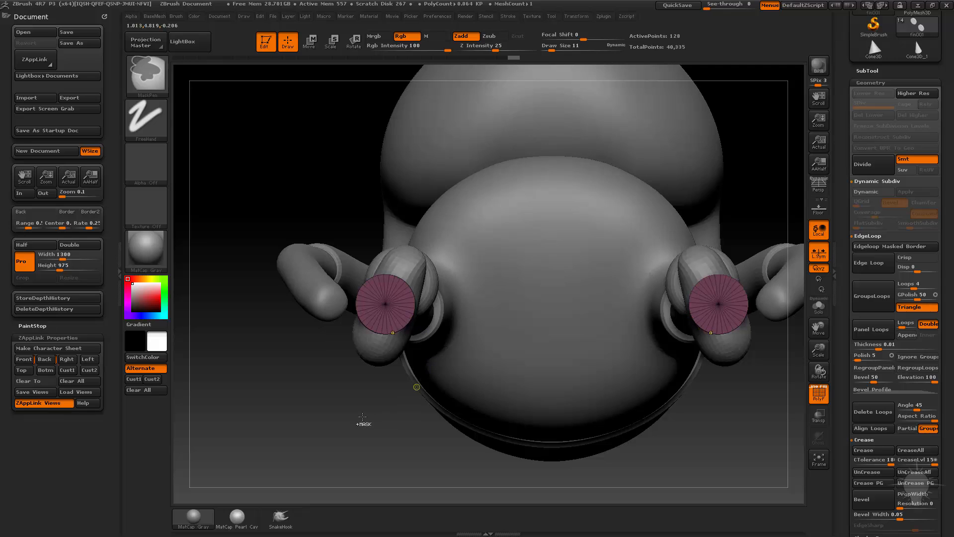
left_click_drag(281, 415, 307, 412)
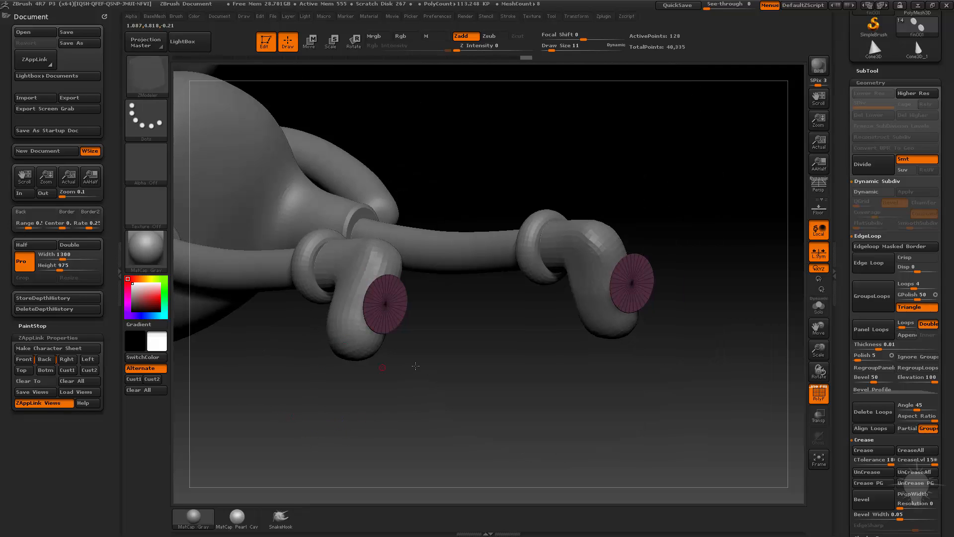
- Pull the circles' centre points straight away from the feet with Transpose Move to form conical spikes, and clear the mask
key("w")
left_click(404, 285)
left_click(386, 303)
left_click_drag(472, 357, 428, 382)
left_click_drag(426, 304, 627, 314)
left_click_drag(688, 204, 703, 244, "ctrl")
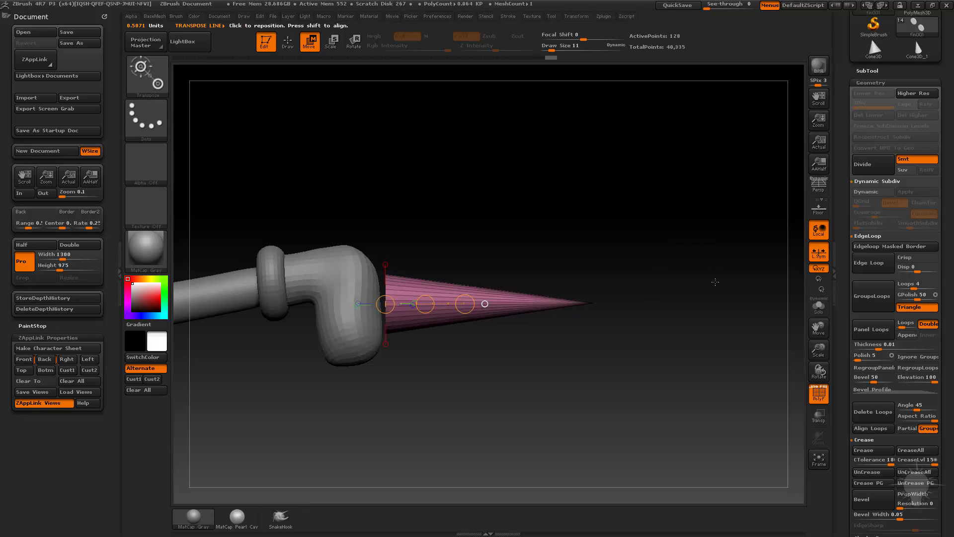
- Show the complete discs again and turn off the polygon wireframe display
left_click_drag(713, 281, 697, 220)
left_click(713, 237, "ctrl+shift")
left_click_drag(658, 223, 673, 304)
left_click(819, 393)
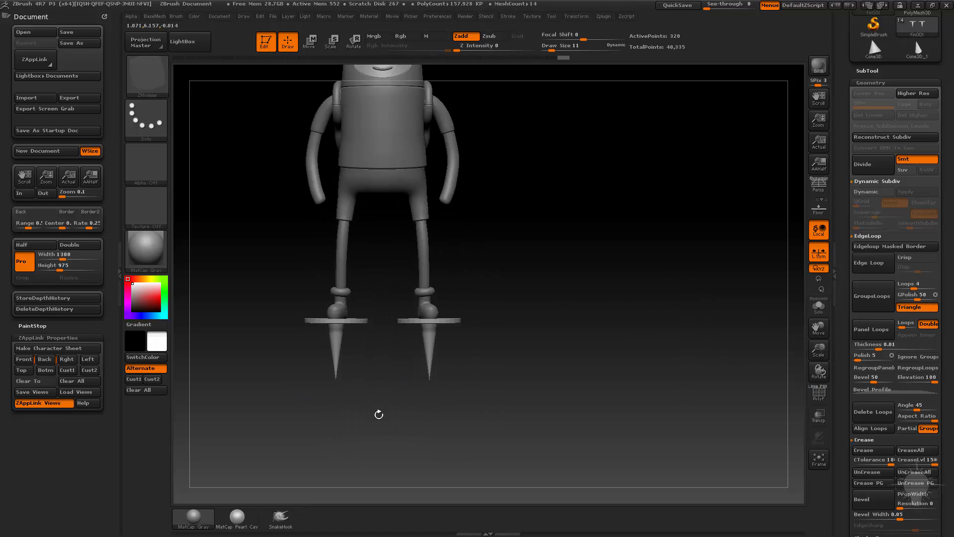
- Lengthen the spikes by moving their tips farther below the discs with Transpose Move, and return to Draw mode
left_click_drag(321, 412, 392, 397, "ctrl")
left_click_drag(608, 341, 610, 305, "alt")
key("w")
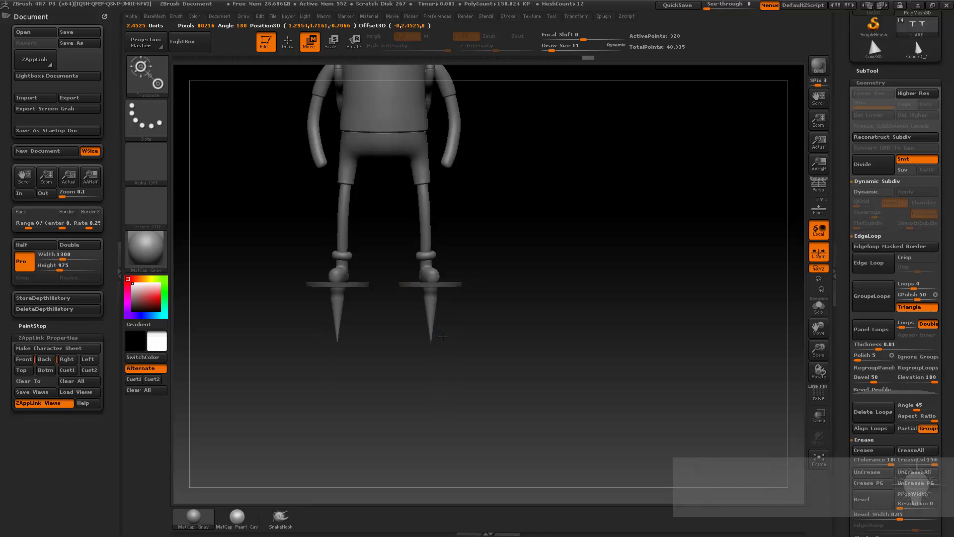
left_click_drag(442, 338, 448, 375)
left_click_drag(529, 346, 561, 306, "alt")
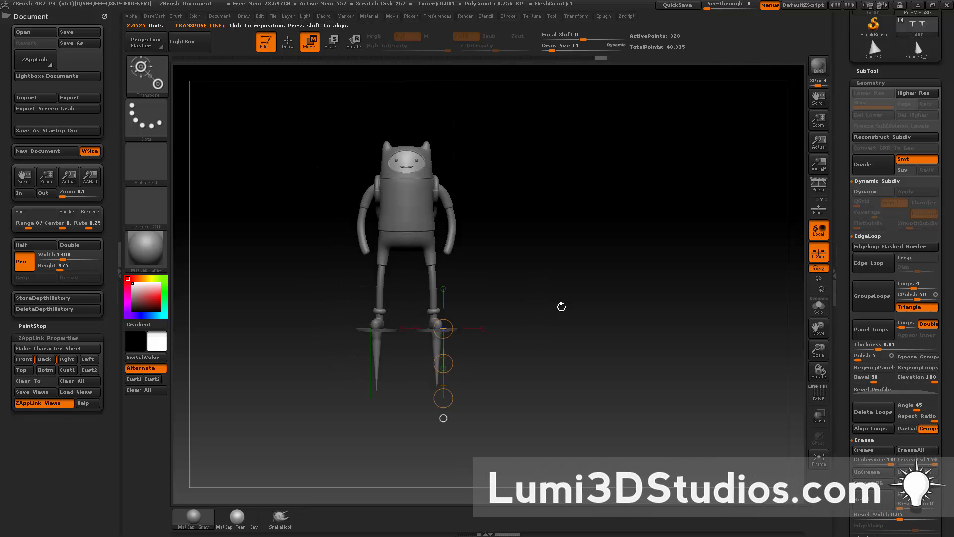
left_click_drag(674, 296, 462, 292)
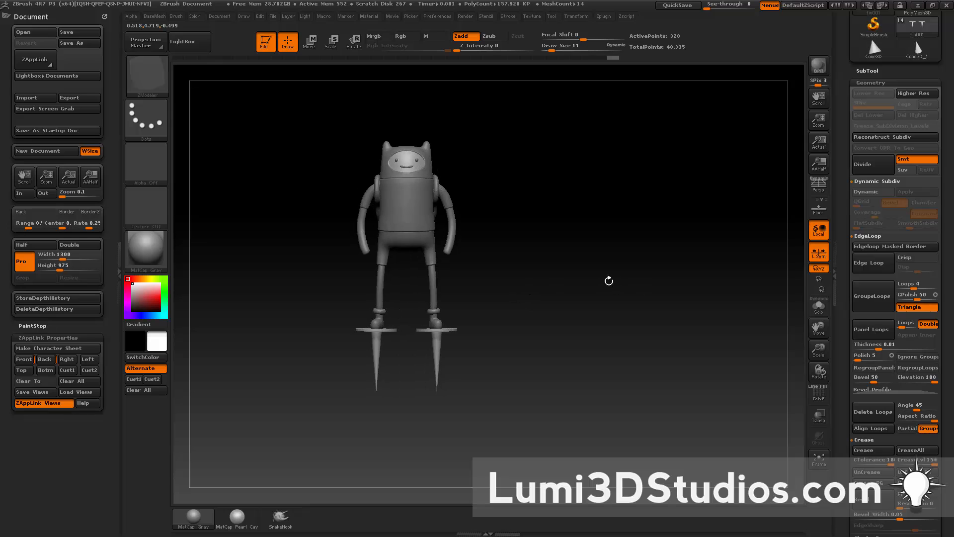
left_click_drag(609, 282, 646, 335, "alt")
mouse_move(647, 318)
left_mouse_down()
mouse_move(637, 315)
mouse_move(655, 322)
mouse_move(653, 305)
left_mouse_up()
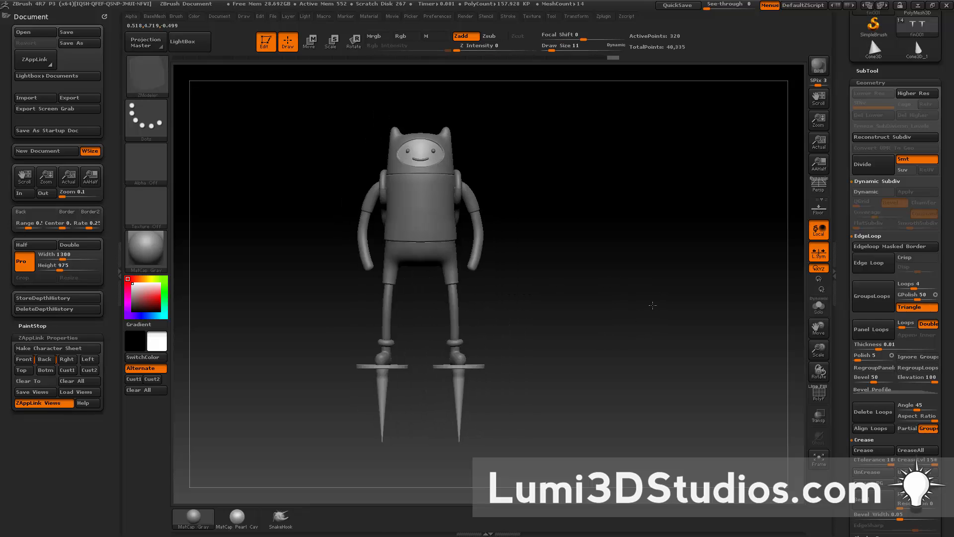